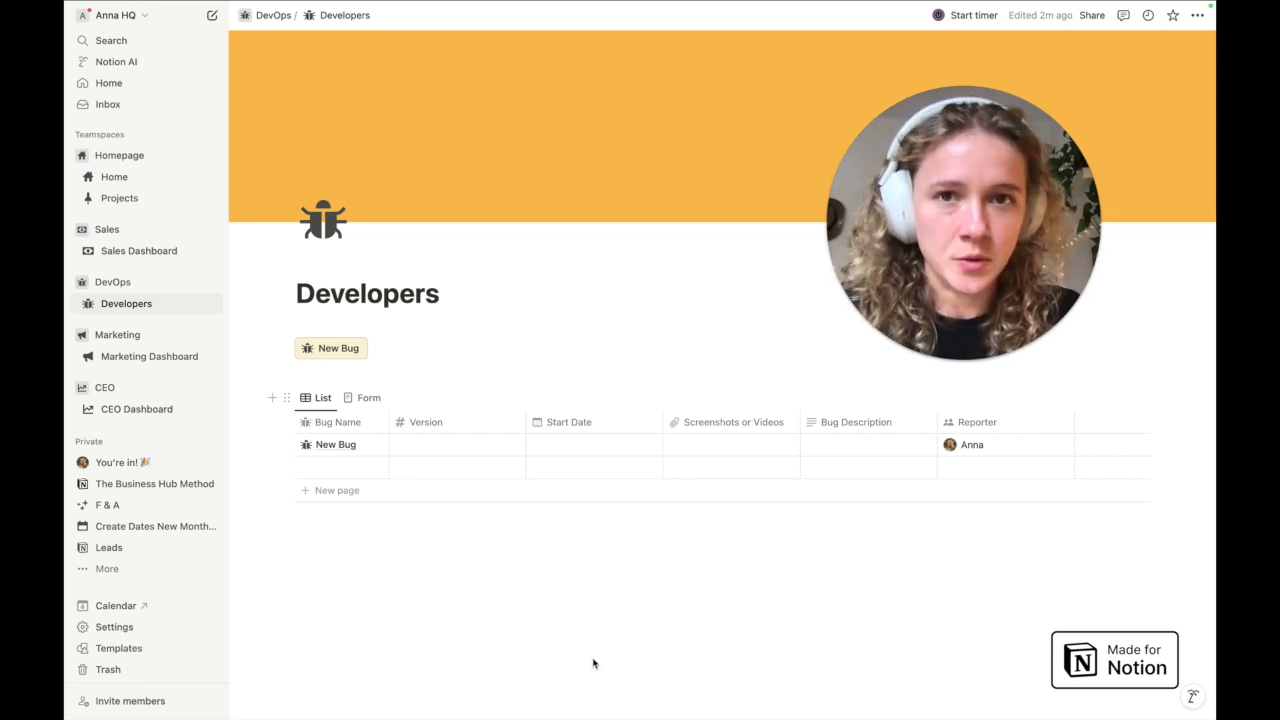
Step: Add a "New Bugs" entry to the bug list on the Developers page with version 3.0
scroll(573, 518, "down", 1)
scroll(573, 518, "up", 1)
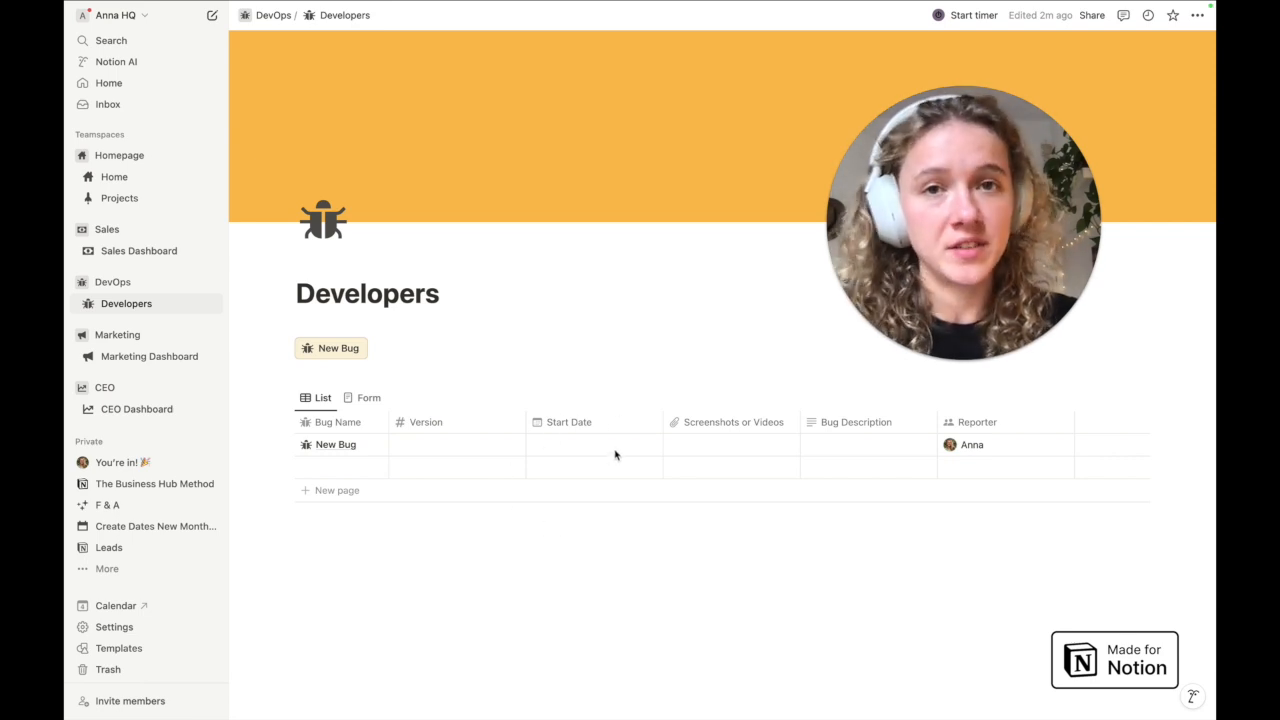
left_click(327, 491)
type("New Bugs")
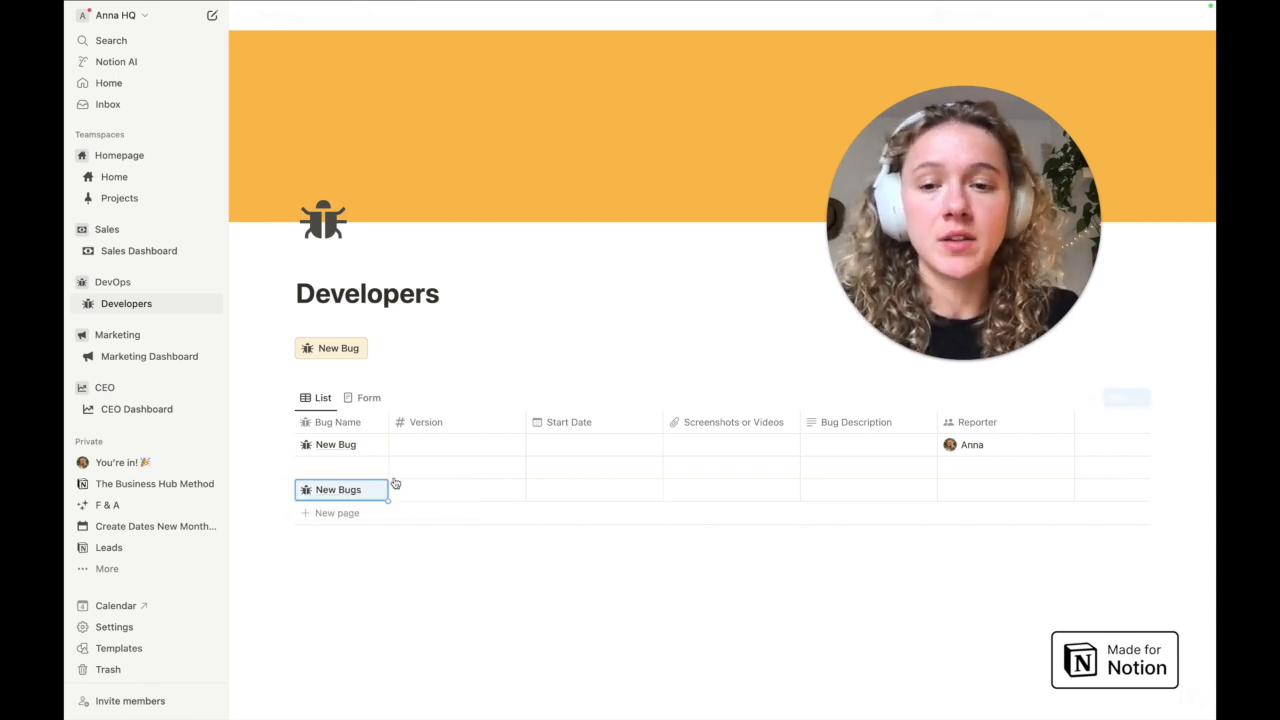
left_click(431, 498)
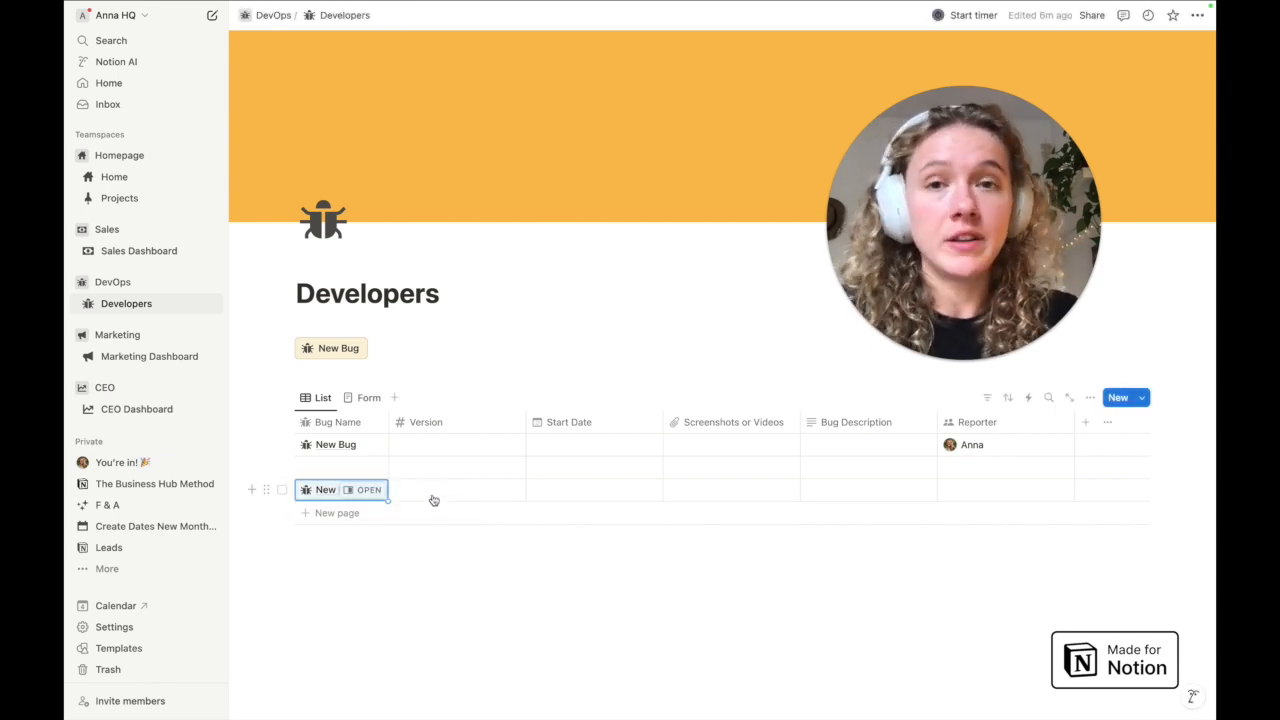
left_click(432, 494)
type("3.0")
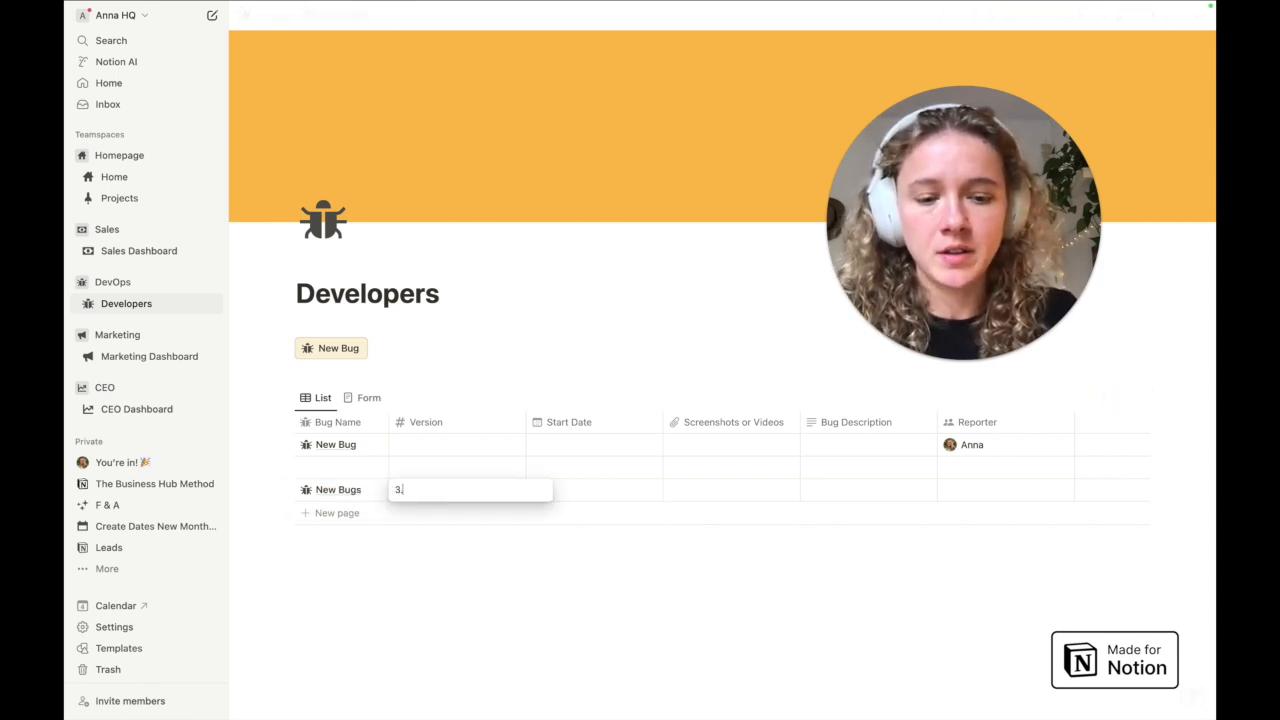
key("Return")
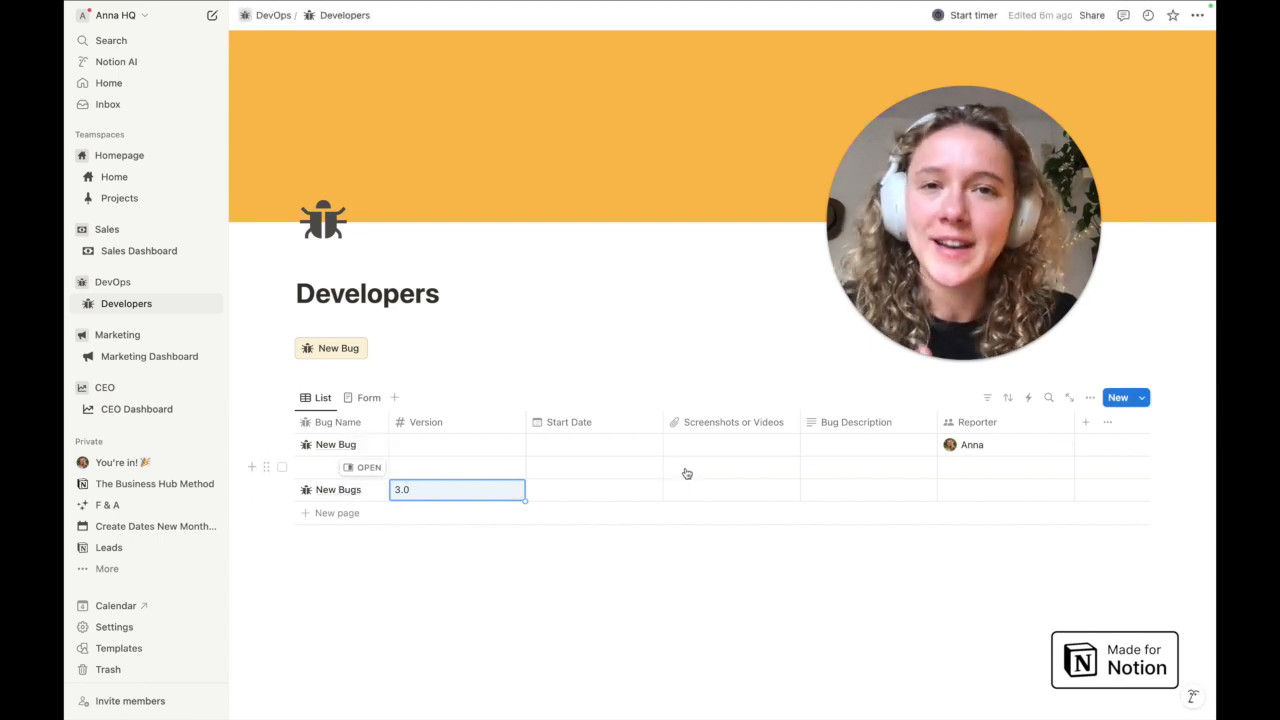
left_click(559, 624)
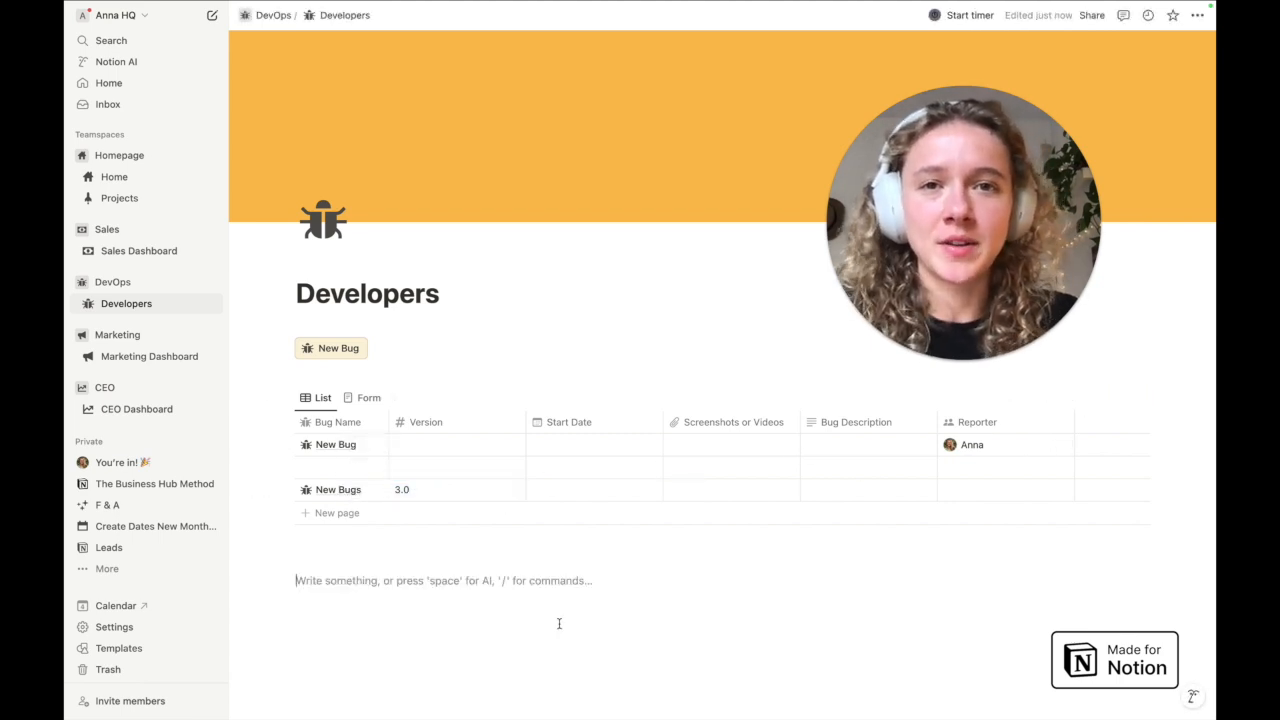
Step: Create a bug entry from the page's New Bug button, titled "New Bug" with the bug description "wejfnwoefnw"
left_click(339, 350)
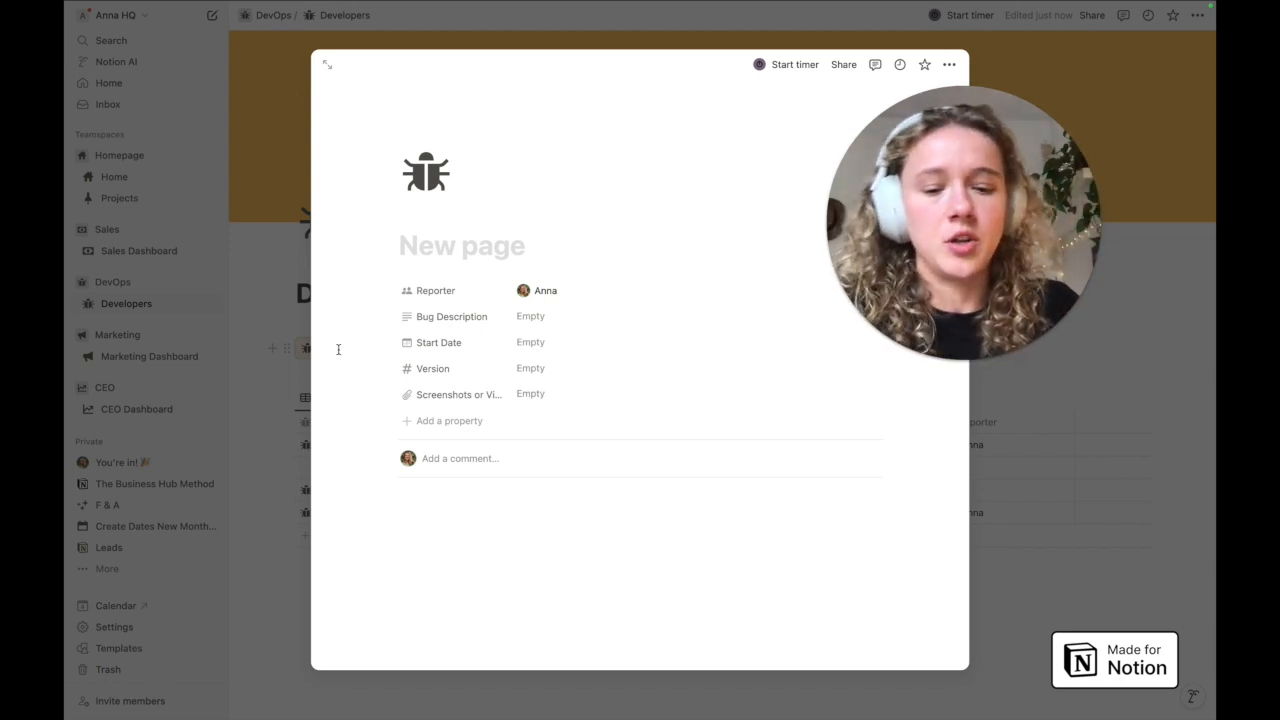
type("New Bug")
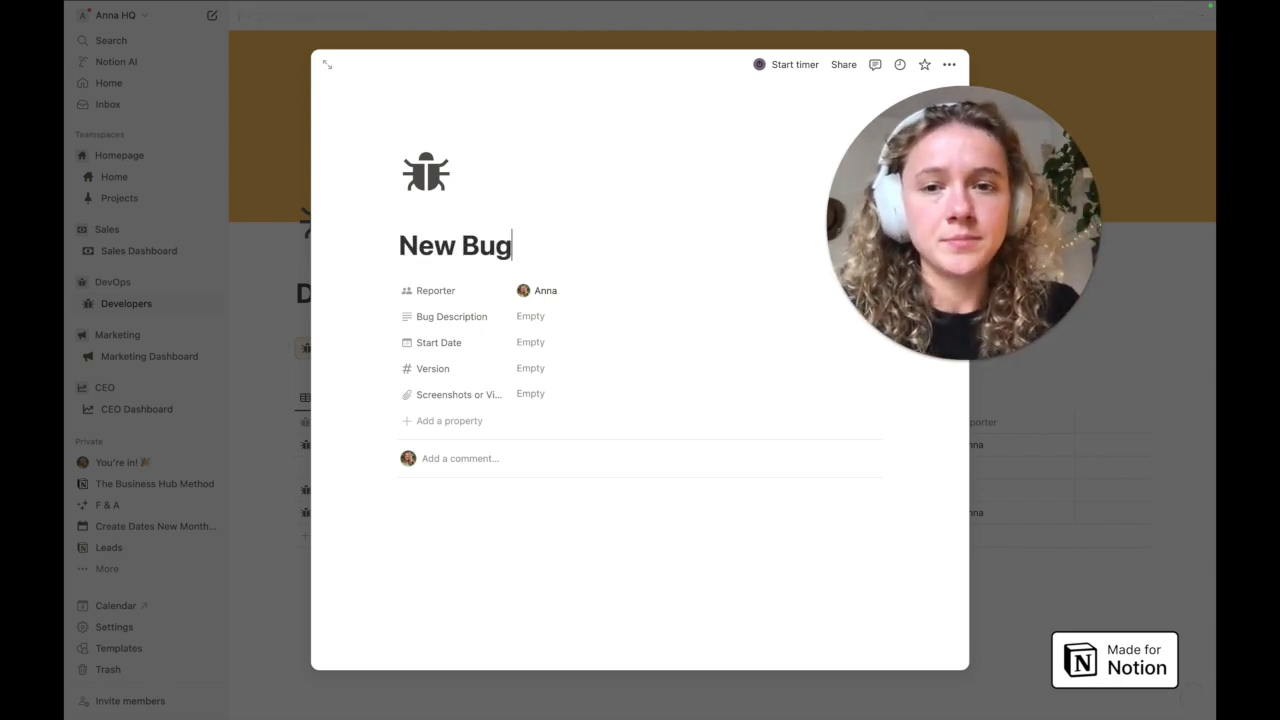
left_click(574, 327)
type("wejfnwoefnw")
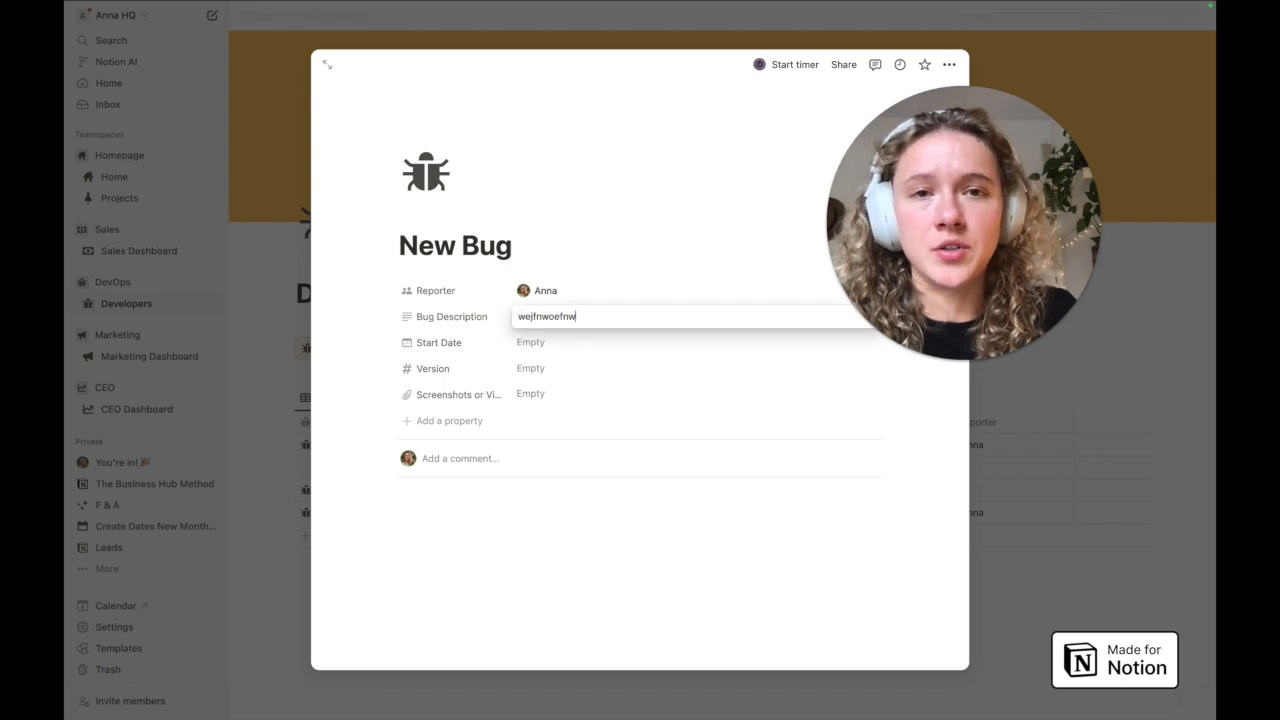
key("Return")
Step: Set the new bug entry's start date to November 6, 2024 and close the entry
left_click(546, 344)
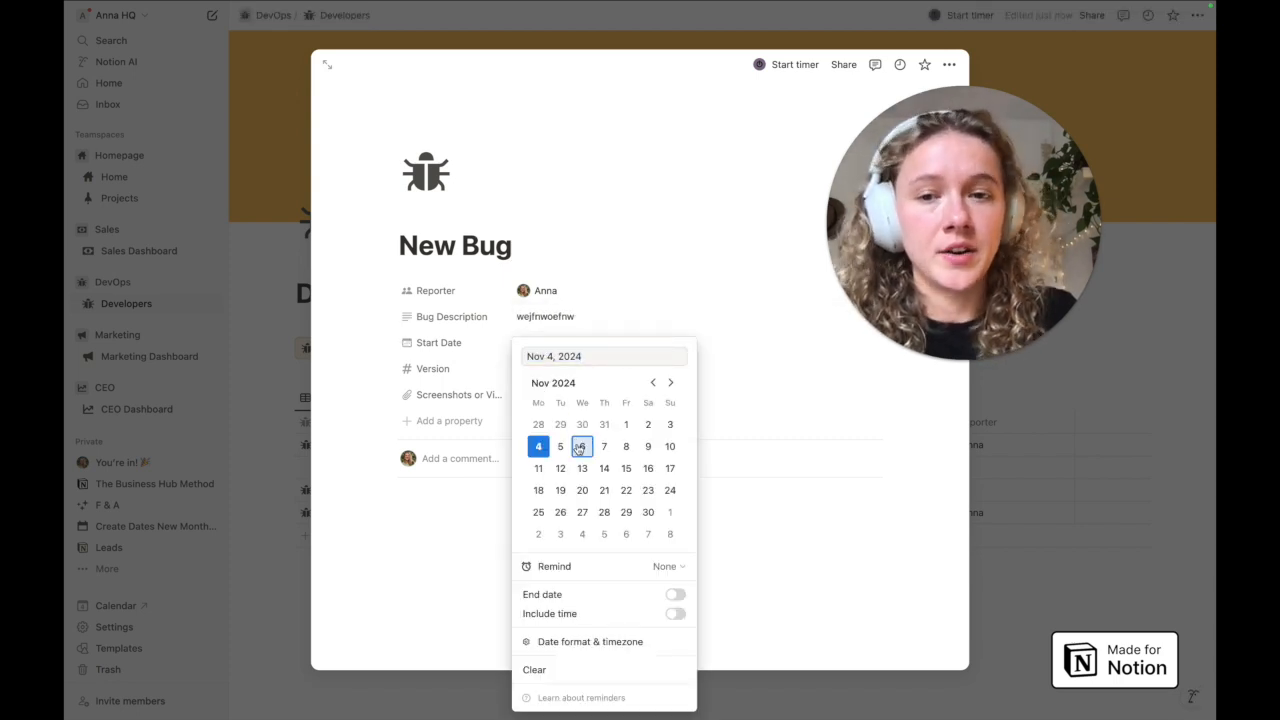
left_click(582, 446)
left_click(265, 326)
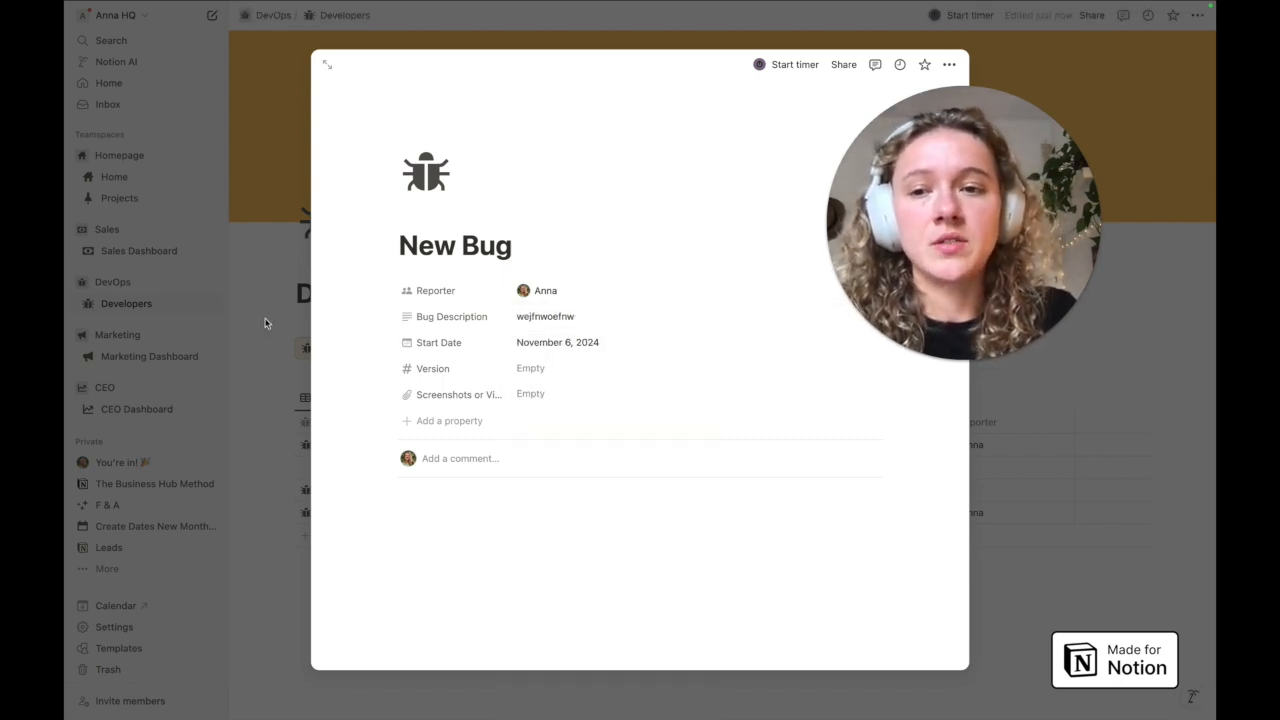
left_click(265, 321)
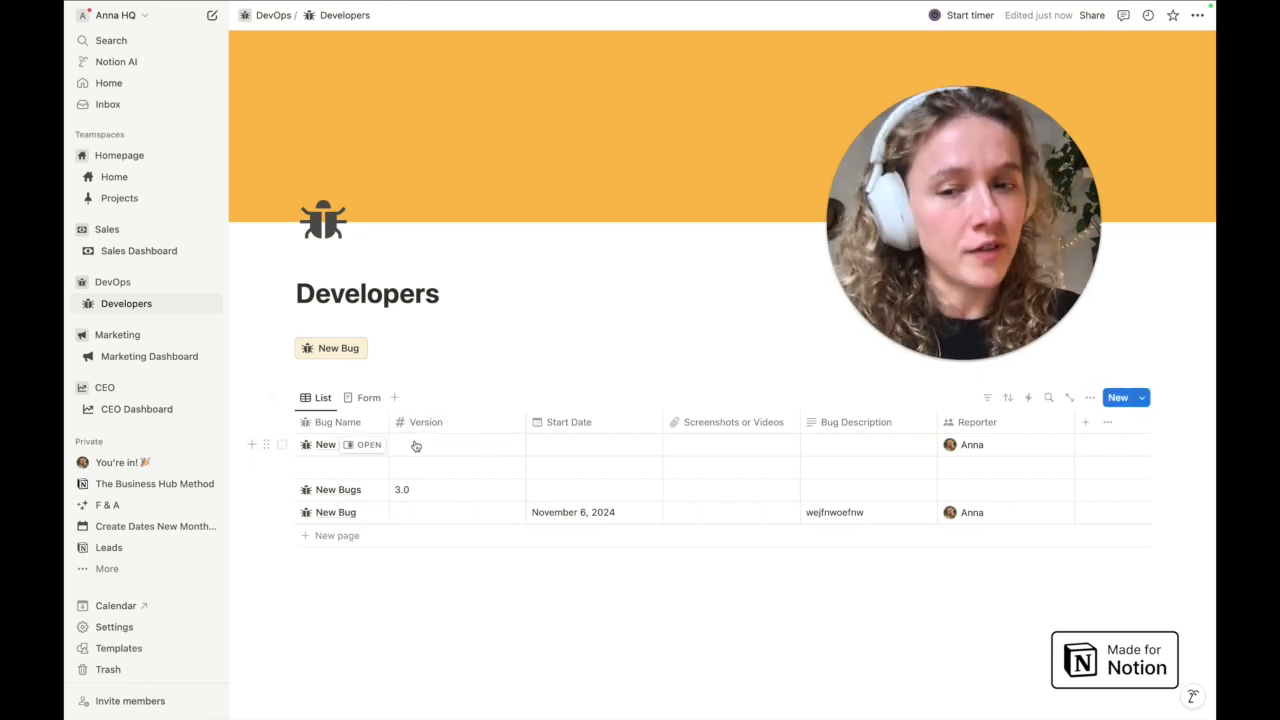
Step: Open the Report New Bug form and look through its questions
left_click(322, 356)
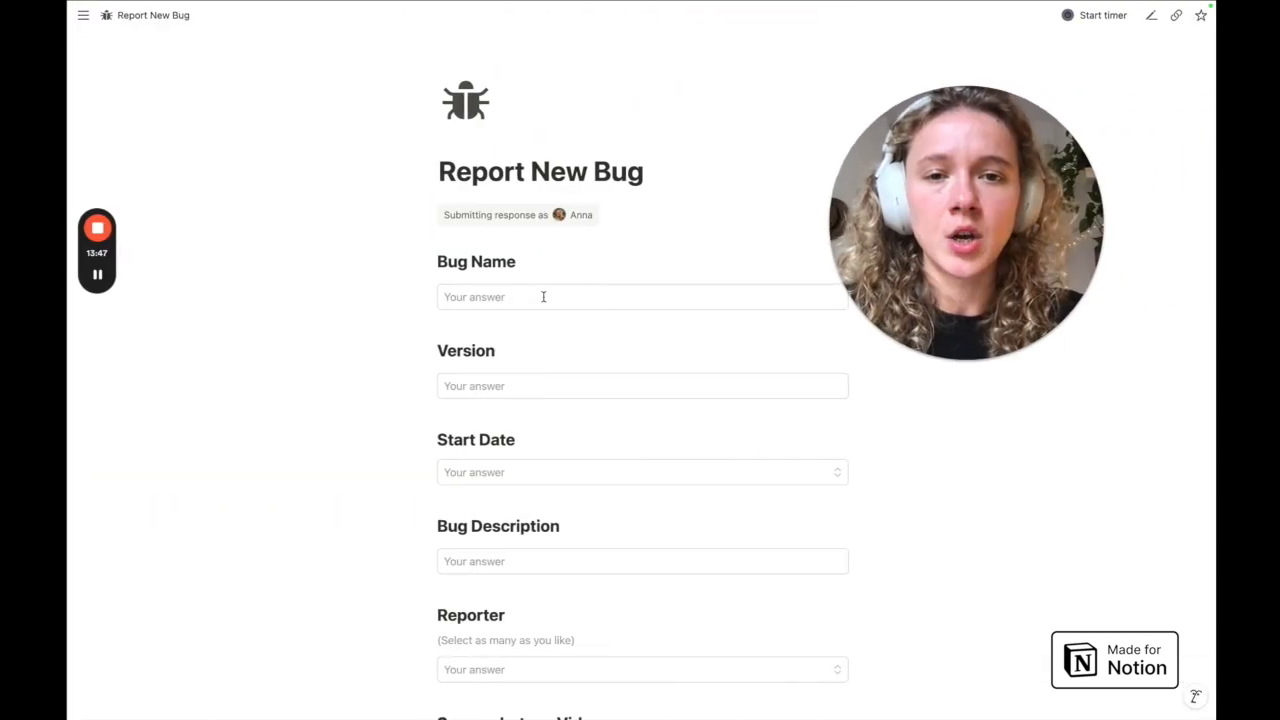
scroll(543, 296, "down", 3)
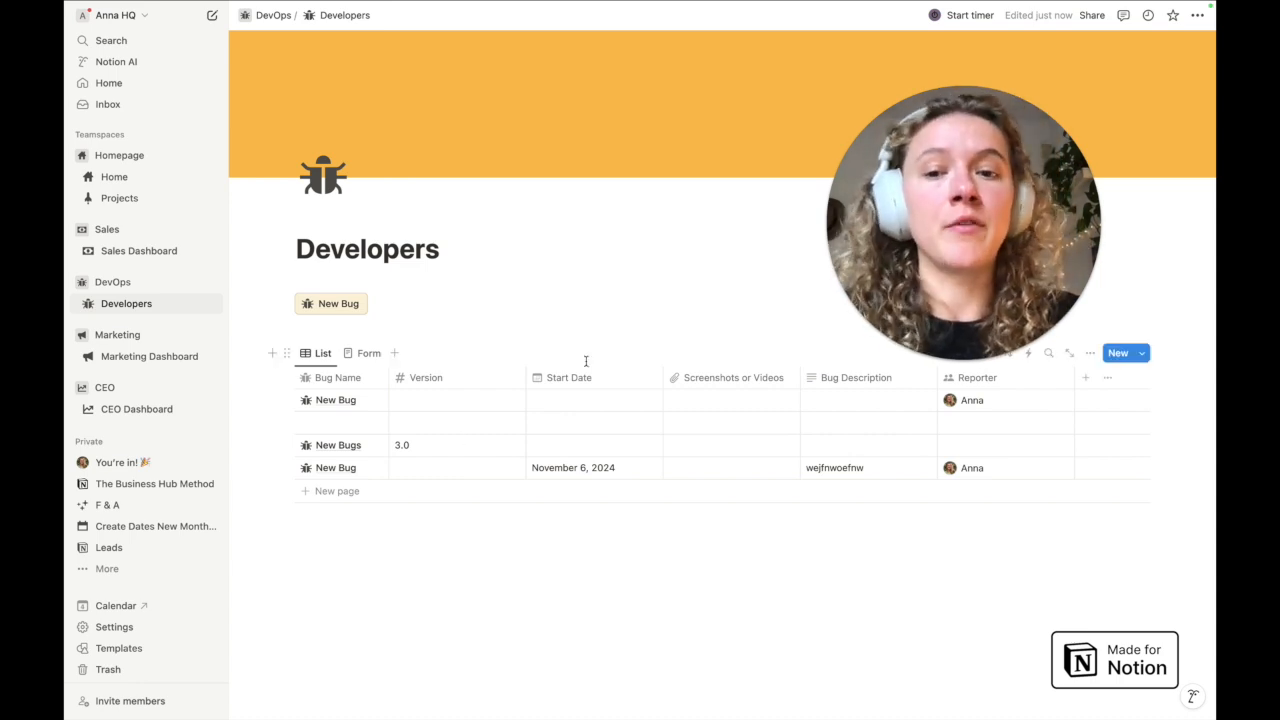
Step: Insert a standalone form created from scratch below the bug list
scroll(538, 424, "down", 2)
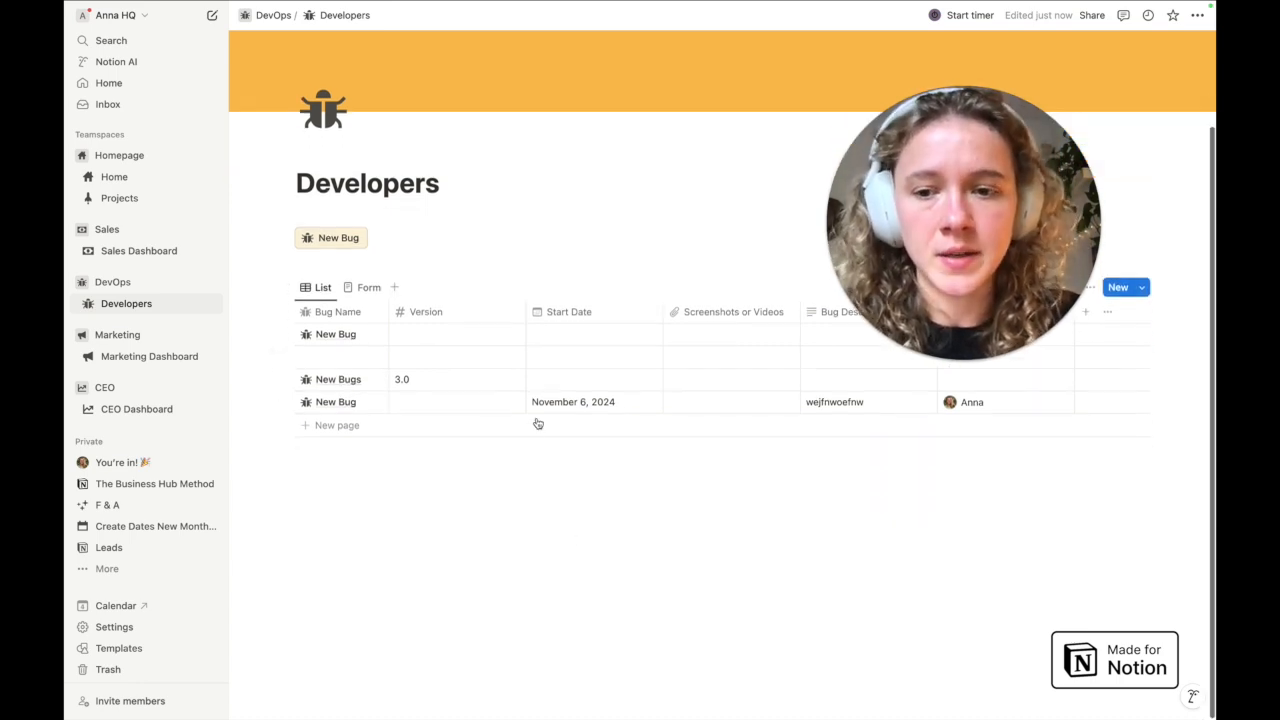
left_click(423, 520)
key("Return")
key("Return")
scroll(640, 400, "down", 1)
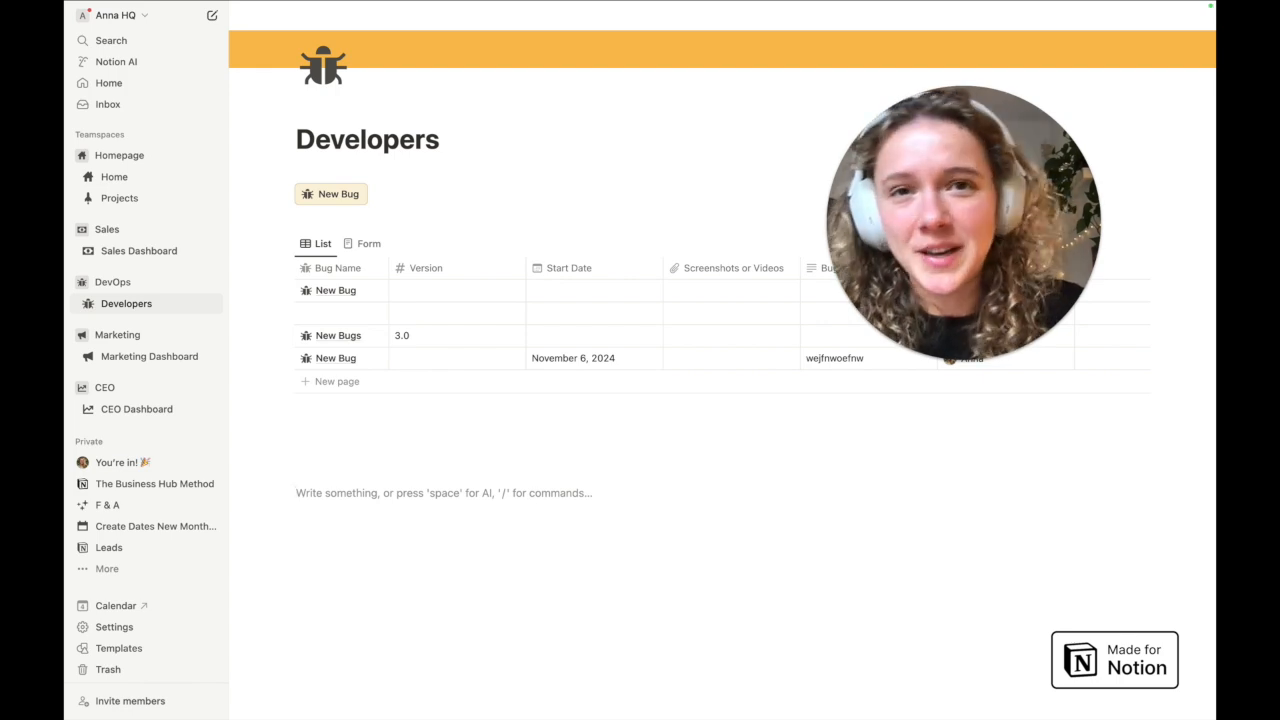
type("/form")
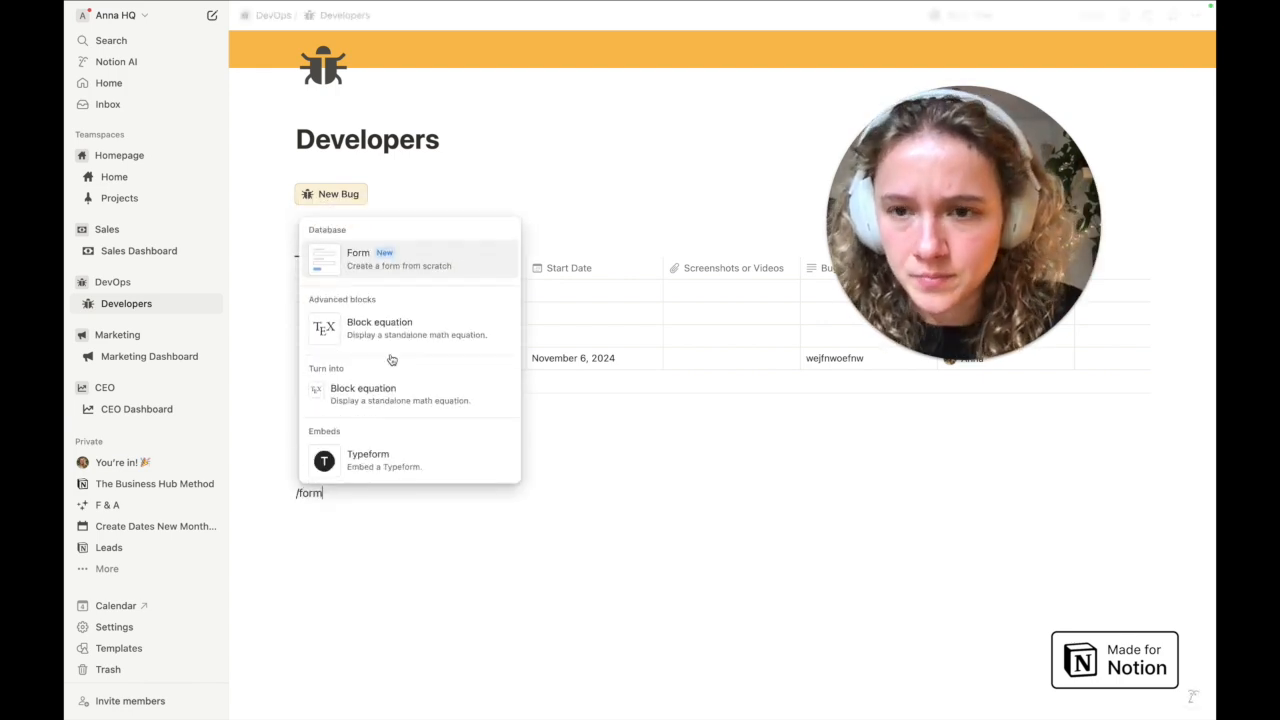
left_click(420, 264)
scroll(528, 533, "down", 3)
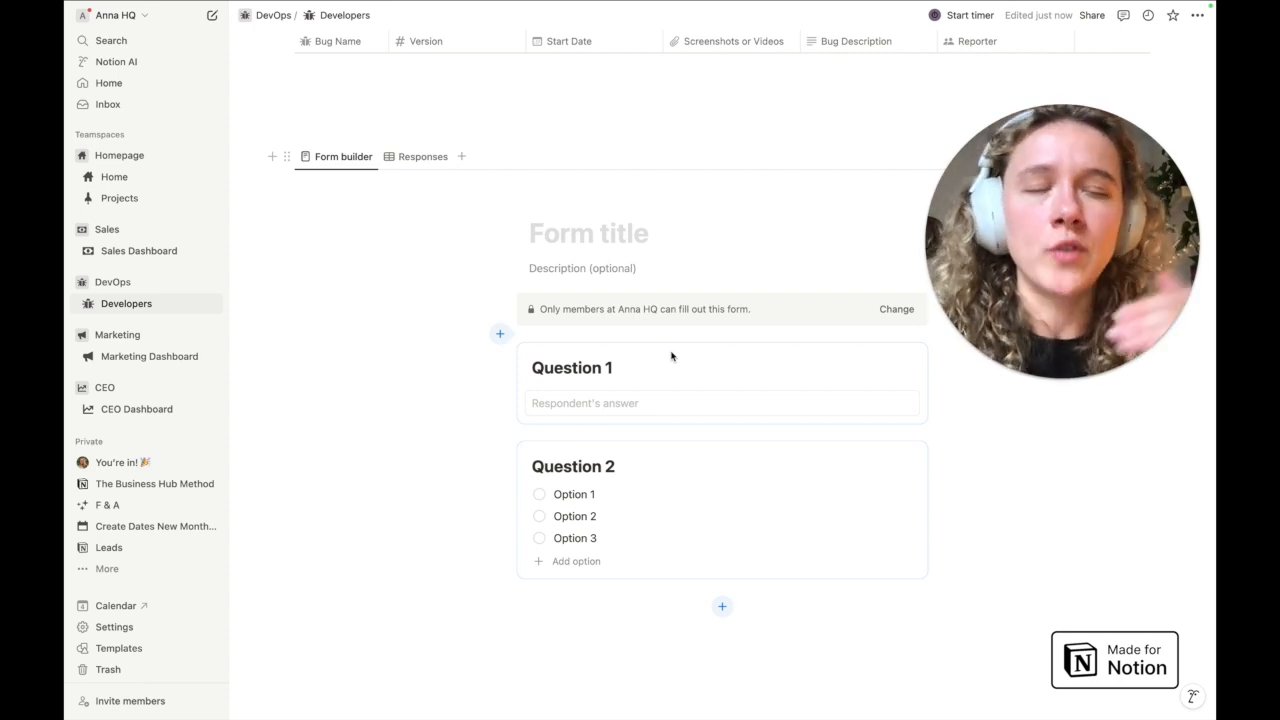
Step: Check the standalone form's responses table and title the form "Report a new bug"
left_click(419, 158)
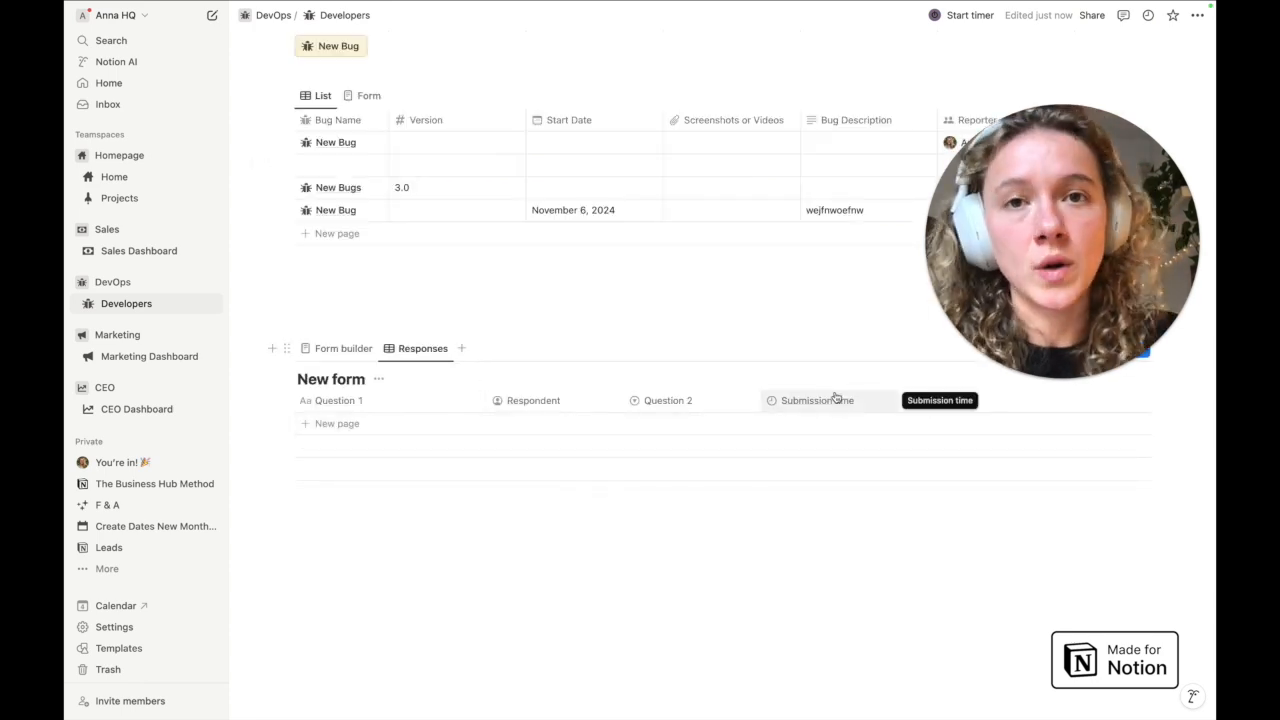
left_click(343, 348)
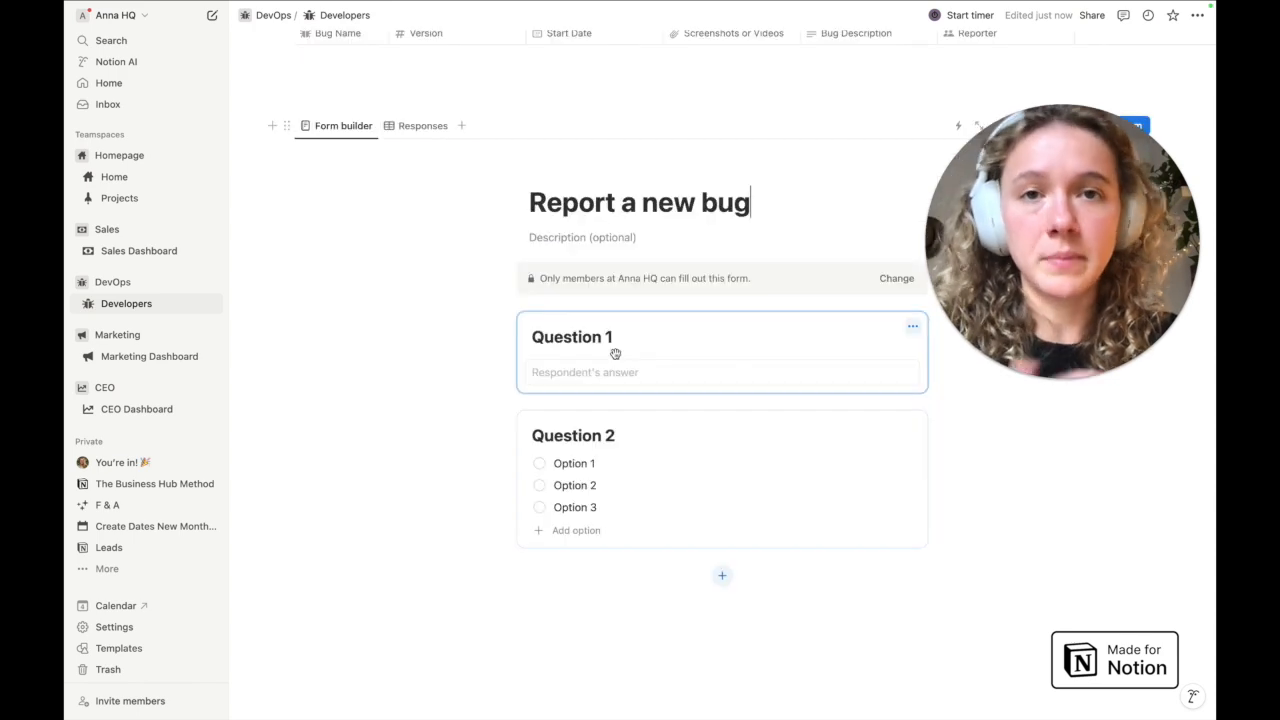
Step: Delete the standalone form below the bug list
scroll(614, 357, "up", 3)
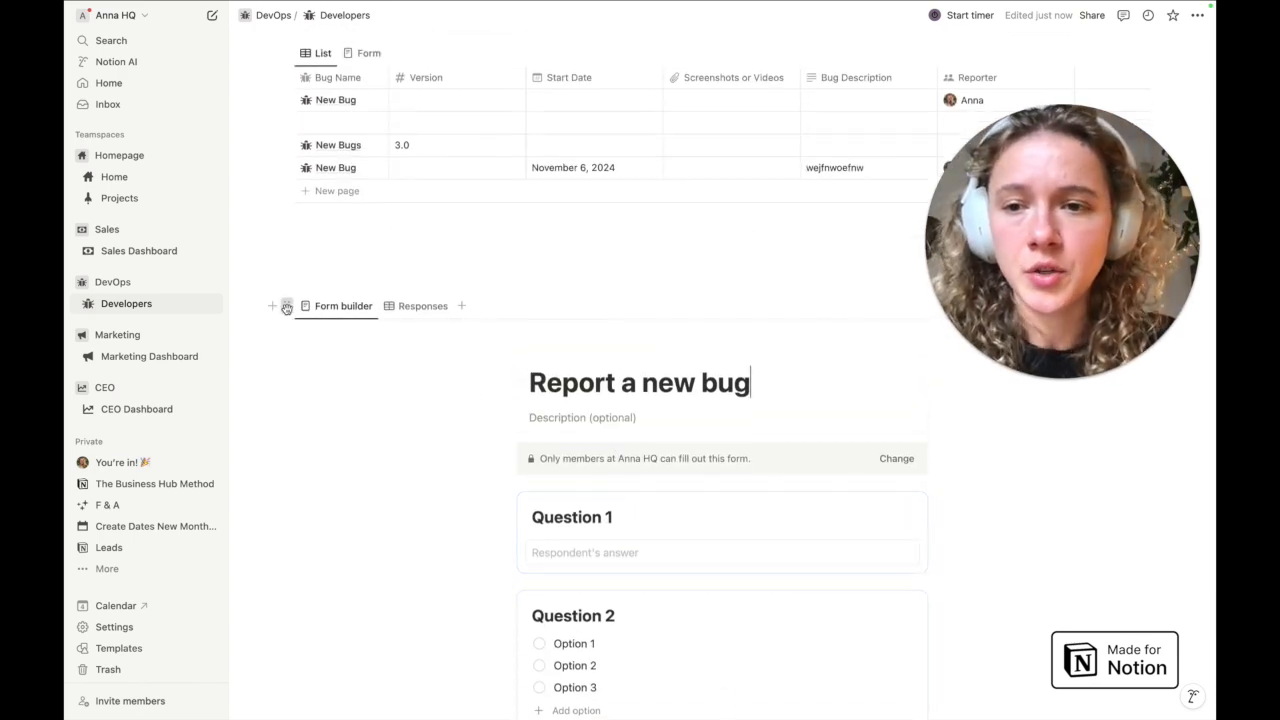
left_click(286, 306)
left_click(198, 182)
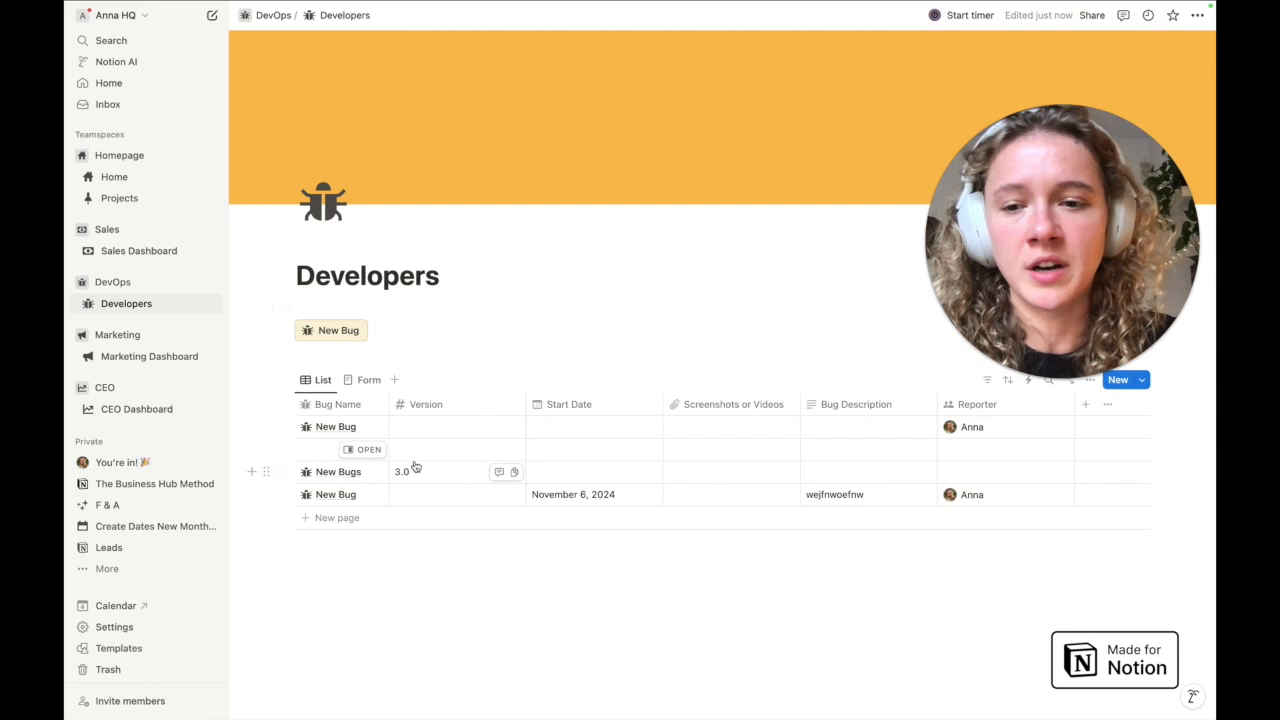
Step: Add a form view to the bug database with five questions auto-created from its existing properties
scroll(416, 467, "down", 1)
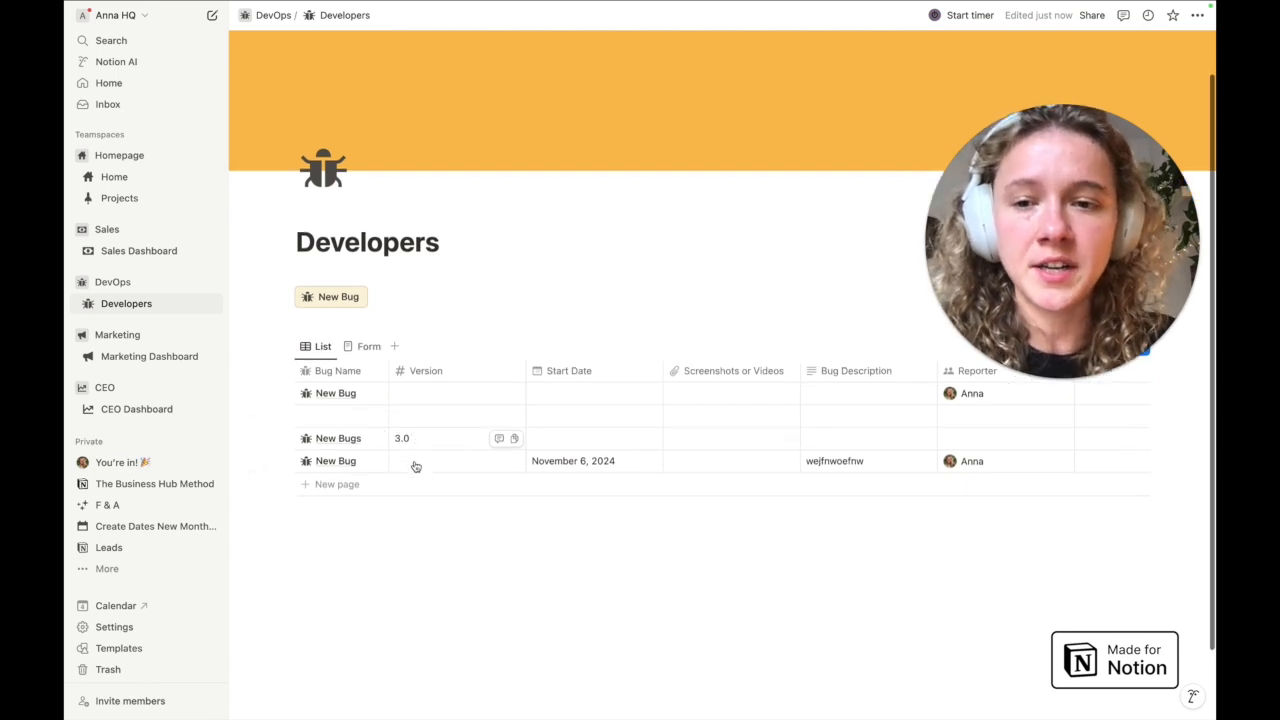
left_click(397, 346)
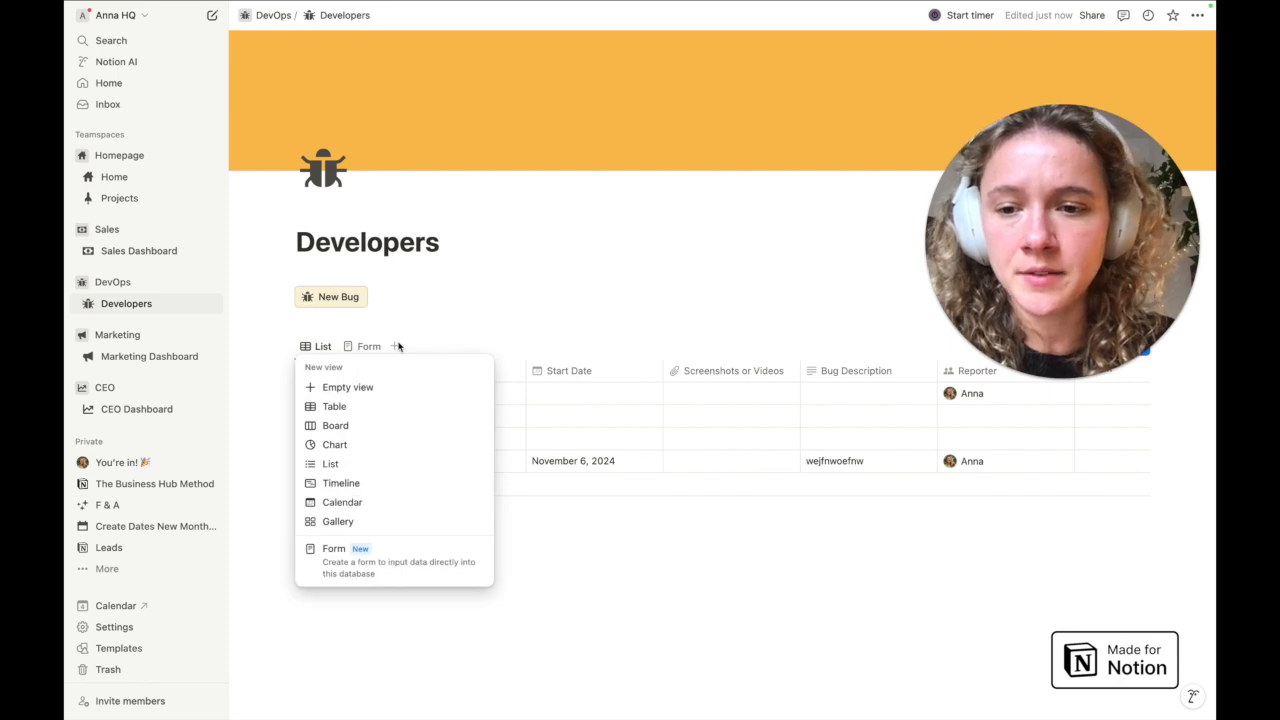
left_click(393, 565)
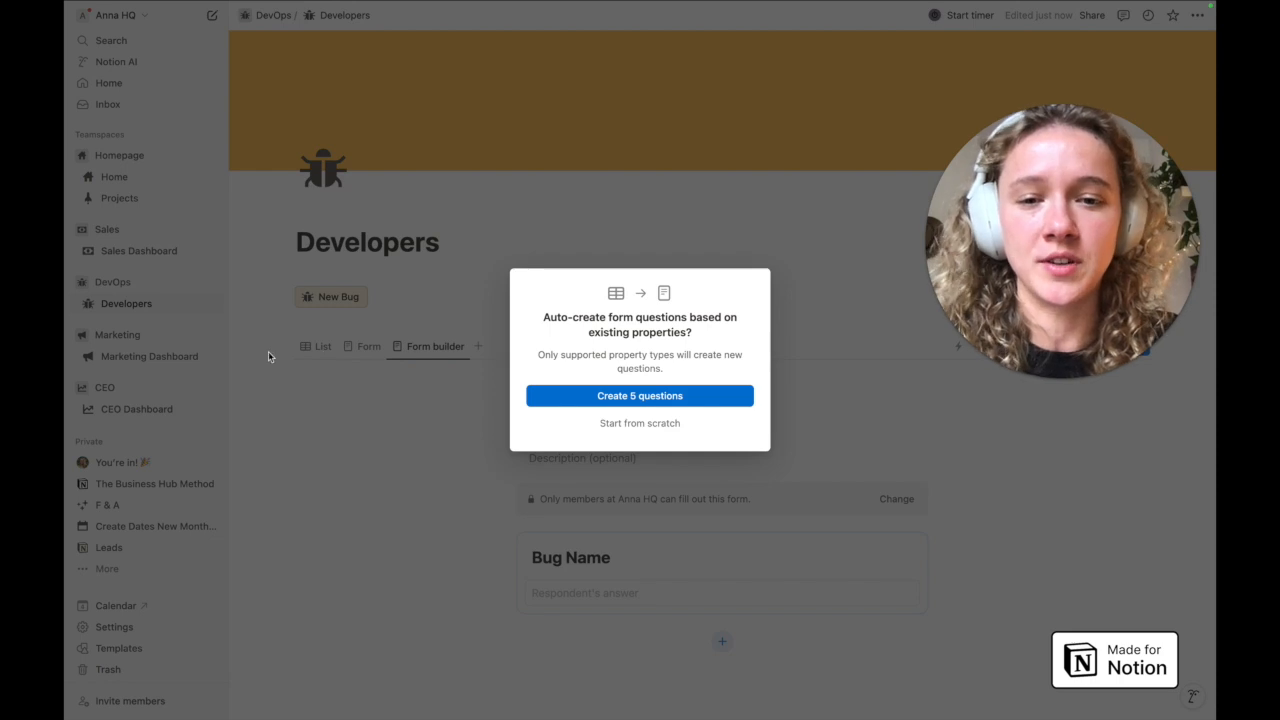
left_click(640, 396)
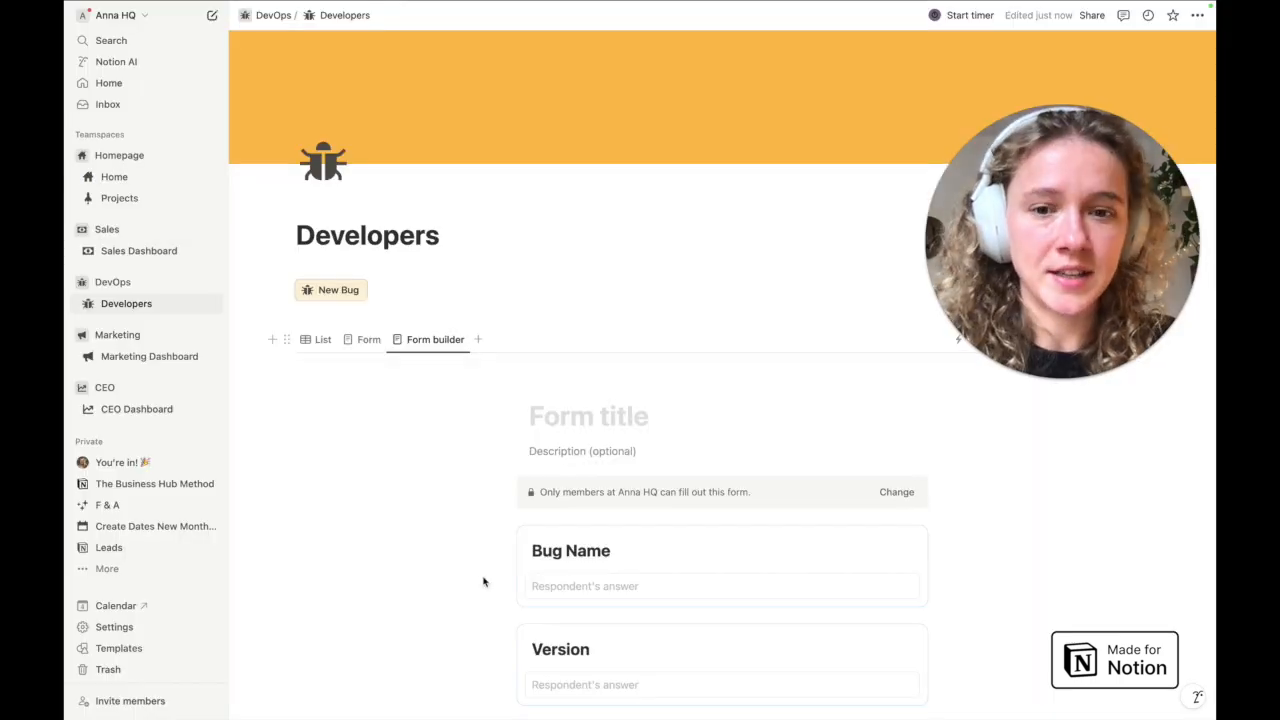
Step: Review the form's auto-created questions and compare them with the properties in the bug list
scroll(483, 581, "down", 5)
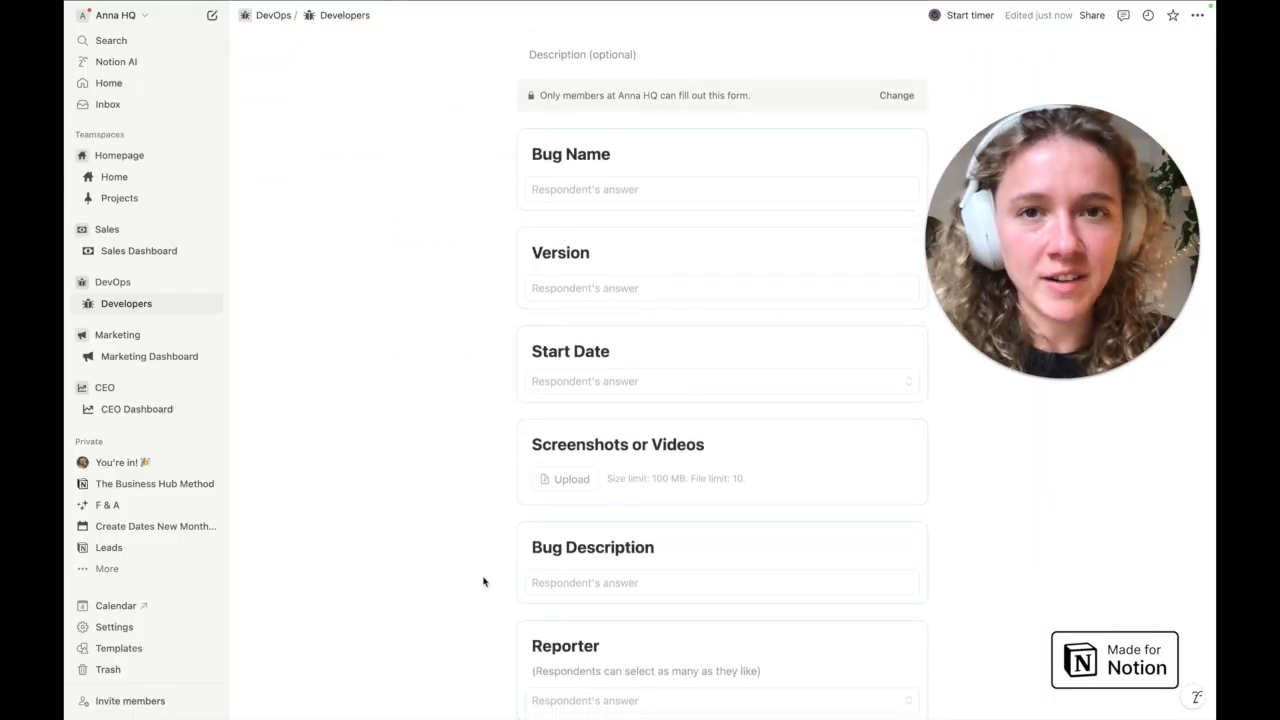
scroll(483, 581, "down", 1)
scroll(630, 560, "down", 1)
scroll(631, 600, "up", 4)
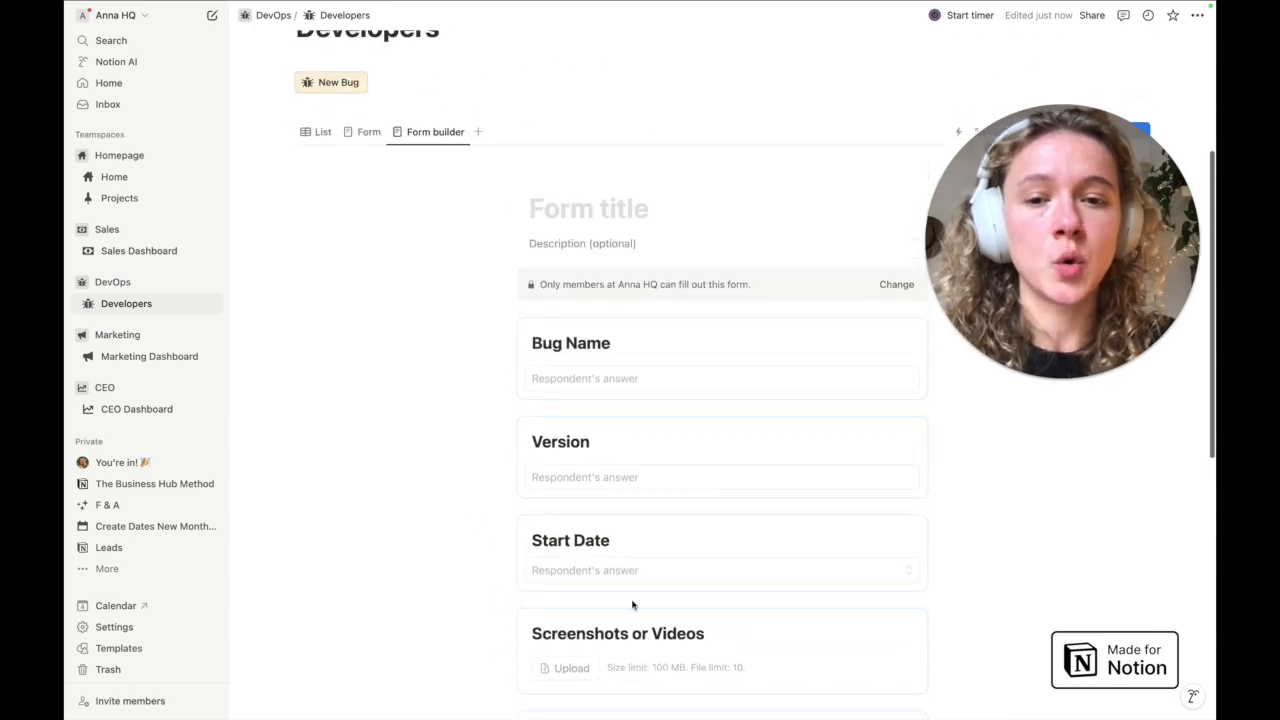
left_click(322, 133)
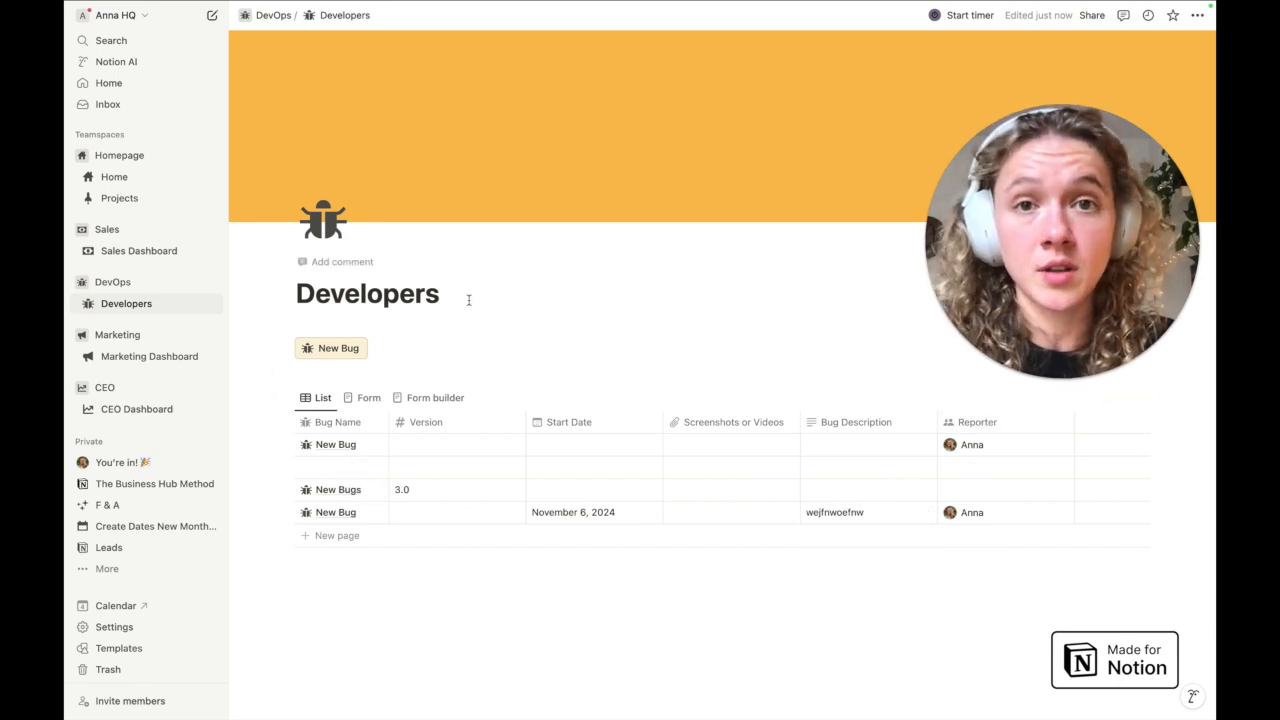
left_click(434, 398)
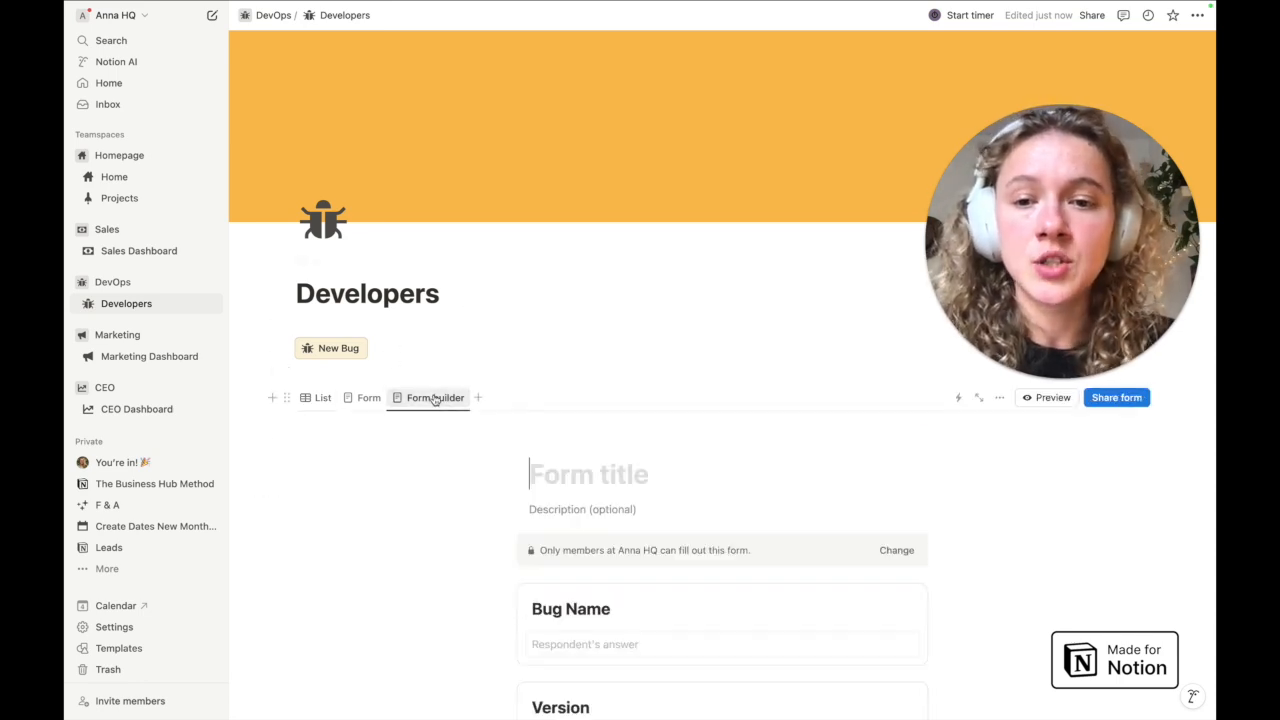
scroll(434, 400, "down", 2)
scroll(434, 400, "down", 5)
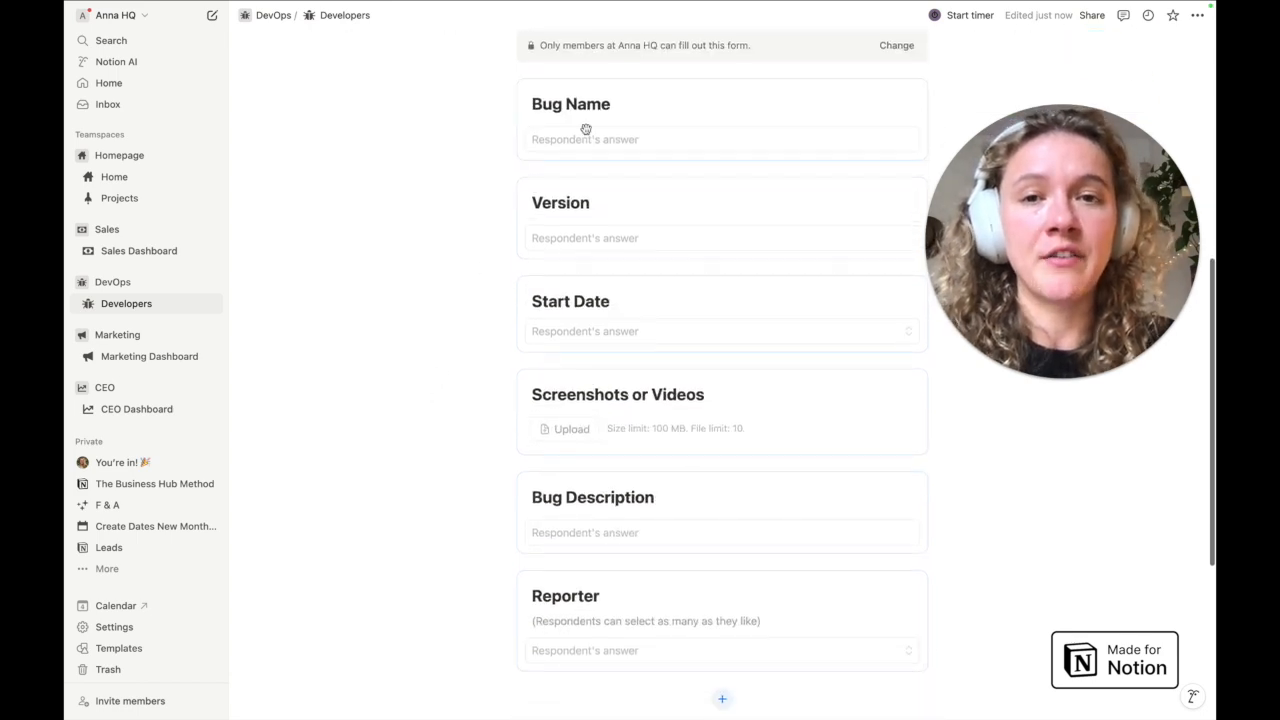
scroll(647, 100, "up", 2)
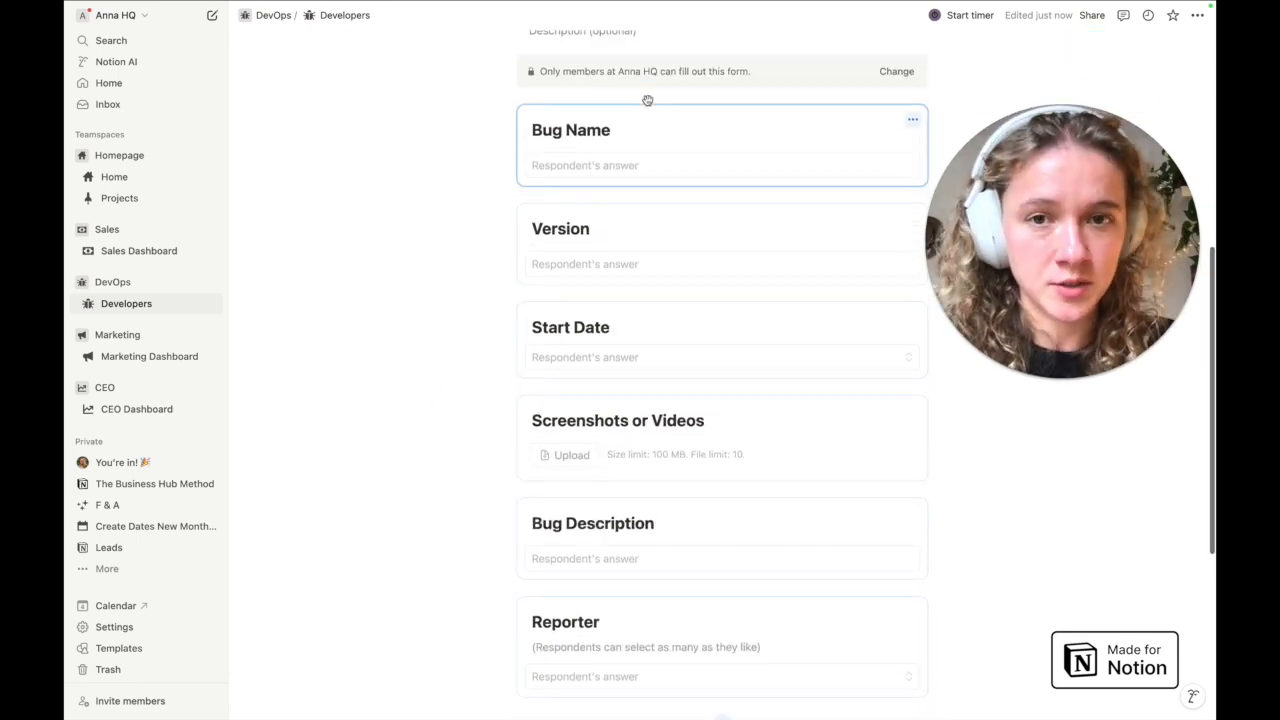
Step: Title the bug database's new form "Report a new bug"
scroll(399, 388, "up", 2)
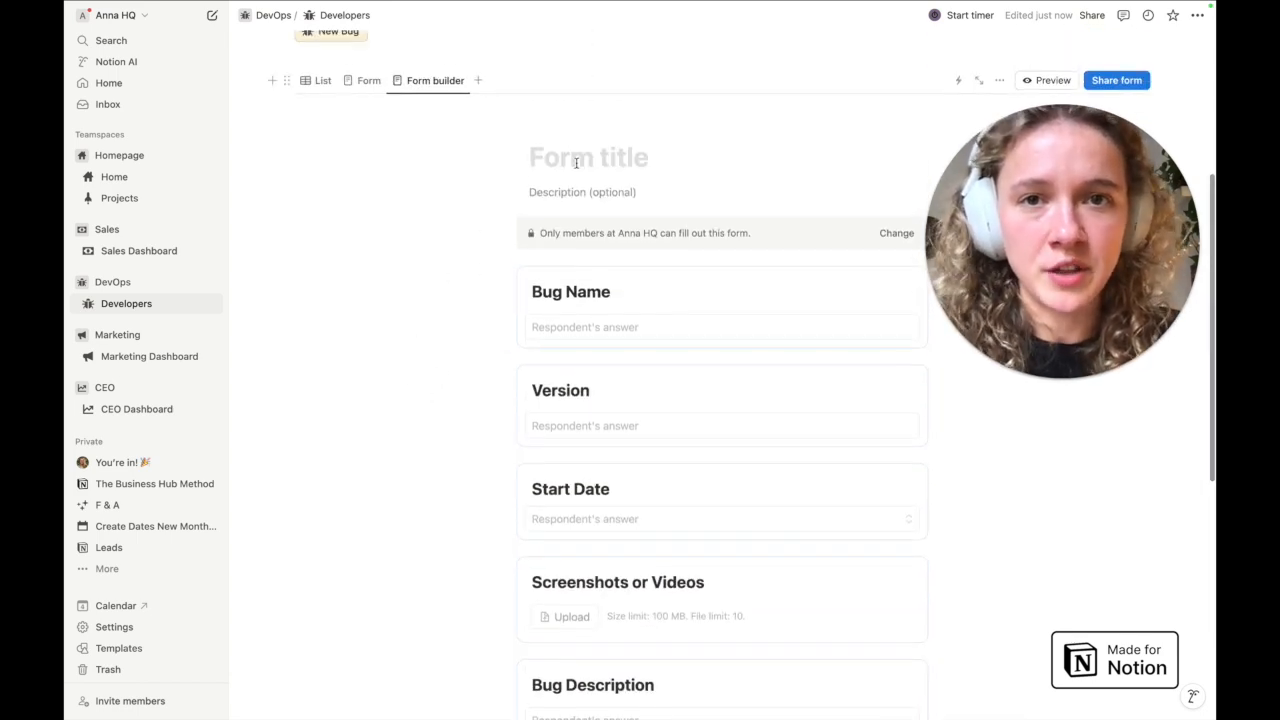
left_click(581, 155)
type("Report a ne")
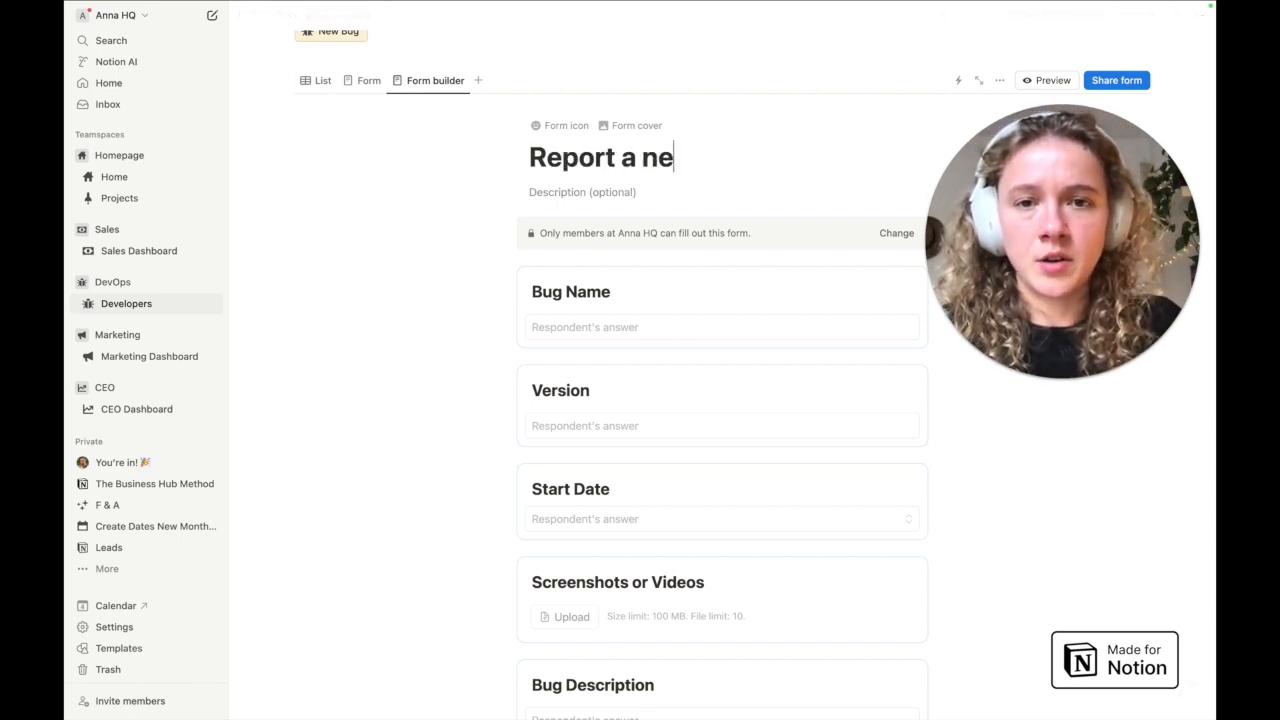
type("w bug")
Step: Move the Version question below the Start Date question in the form
scroll(645, 330, "down", 2)
left_click_drag(652, 315, 654, 426)
scroll(654, 420, "down", 2)
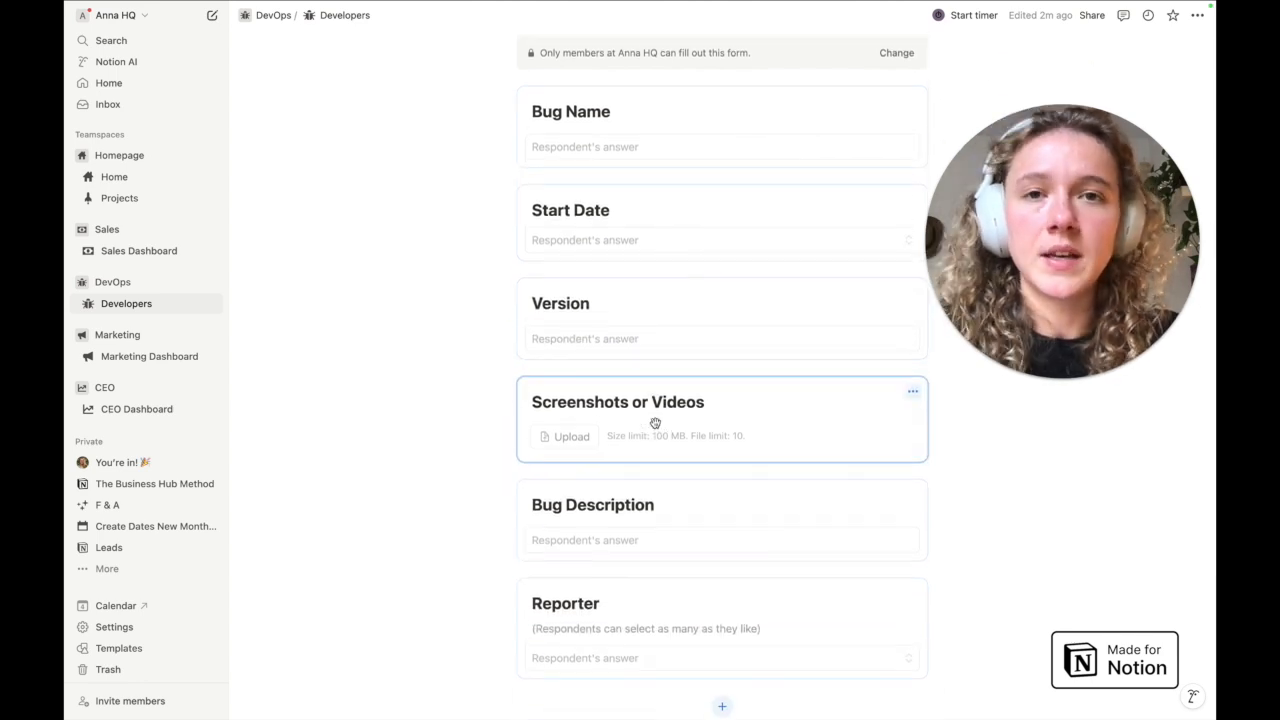
Step: Try making the Screenshots or Videos question required and giving it a description, then switch both options back off
left_click(912, 391)
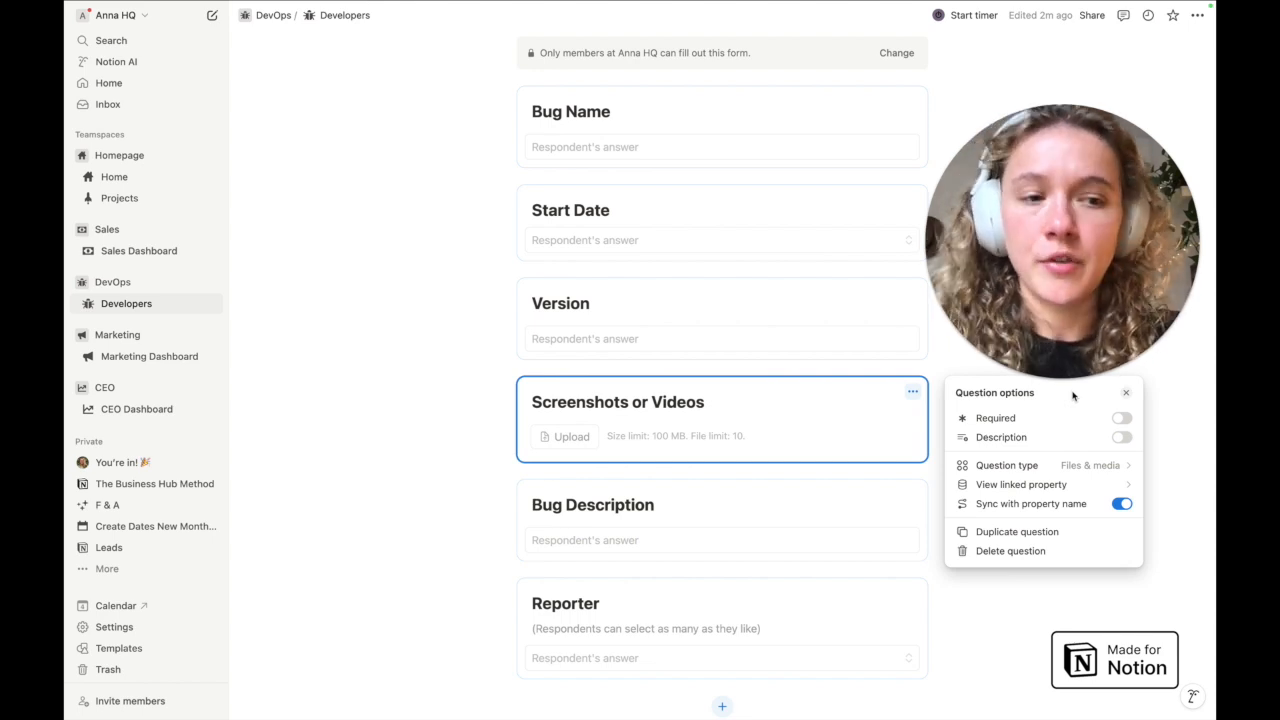
left_click(1123, 419)
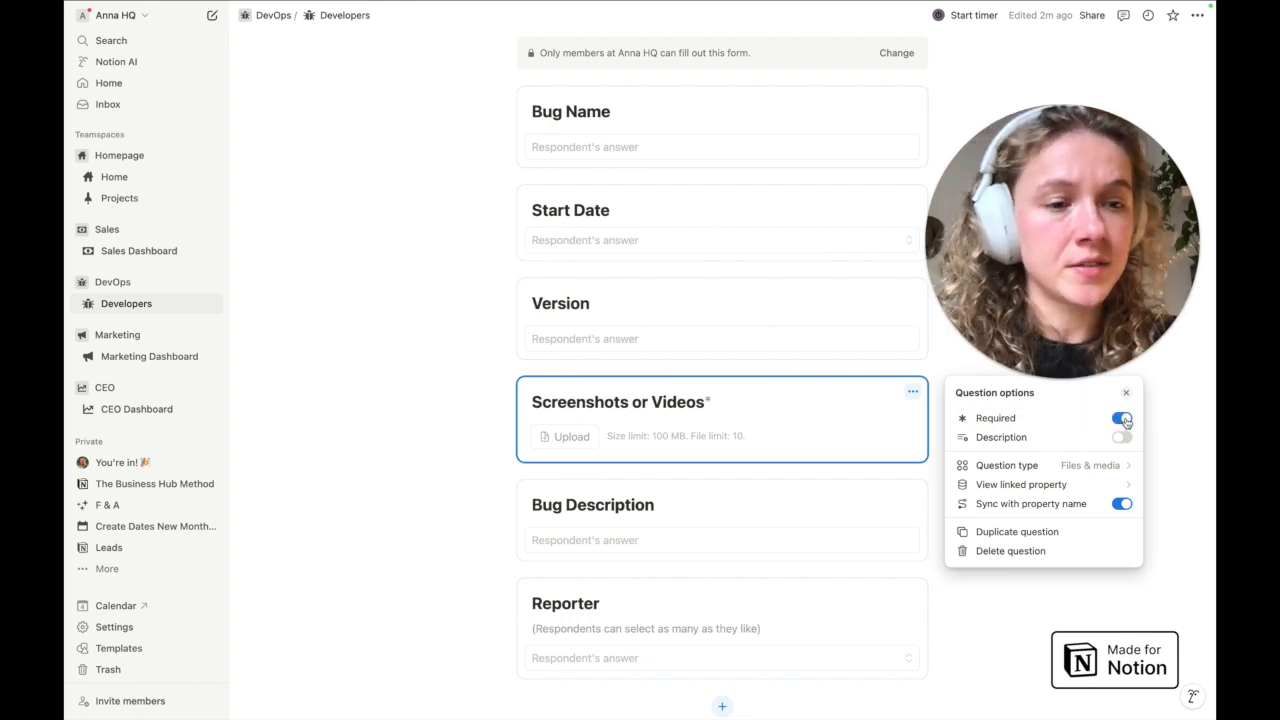
left_click(1122, 438)
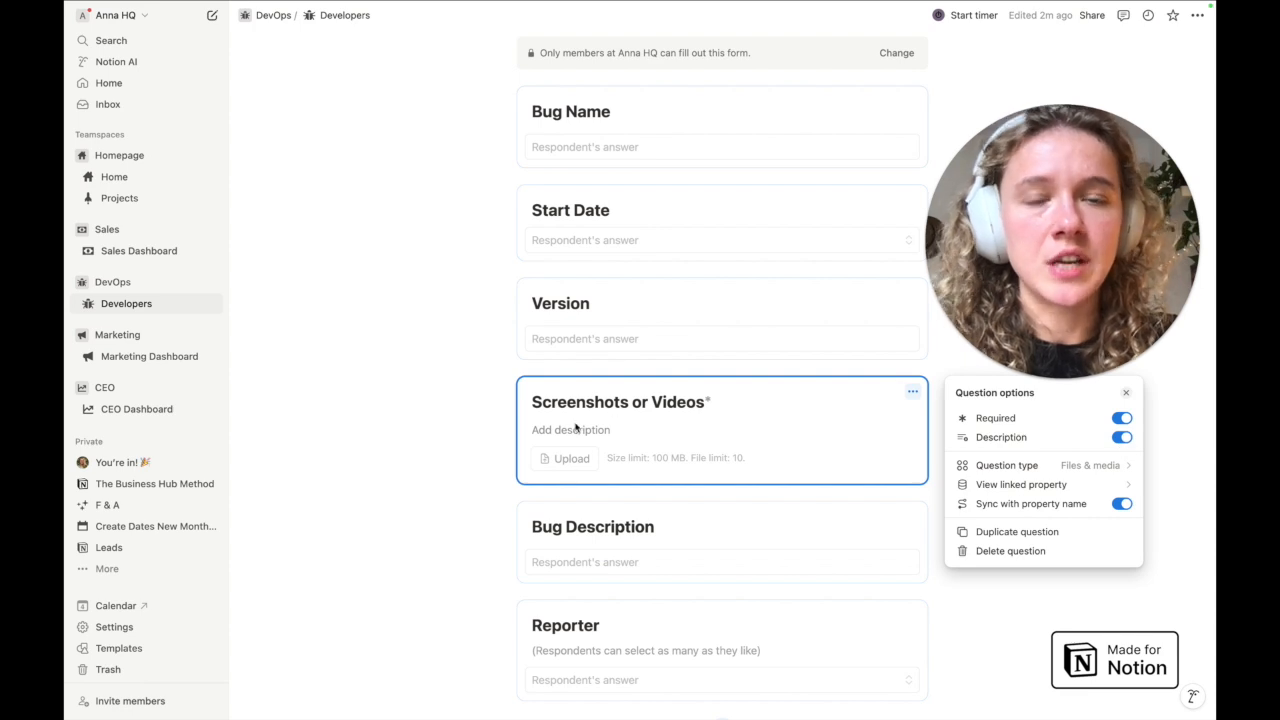
left_click(1122, 438)
left_click(1123, 419)
left_click(1126, 393)
Step: Preview the "Report a new bug" form as respondents see it, check all questions through to submission, and close the preview
scroll(788, 393, "up", 5)
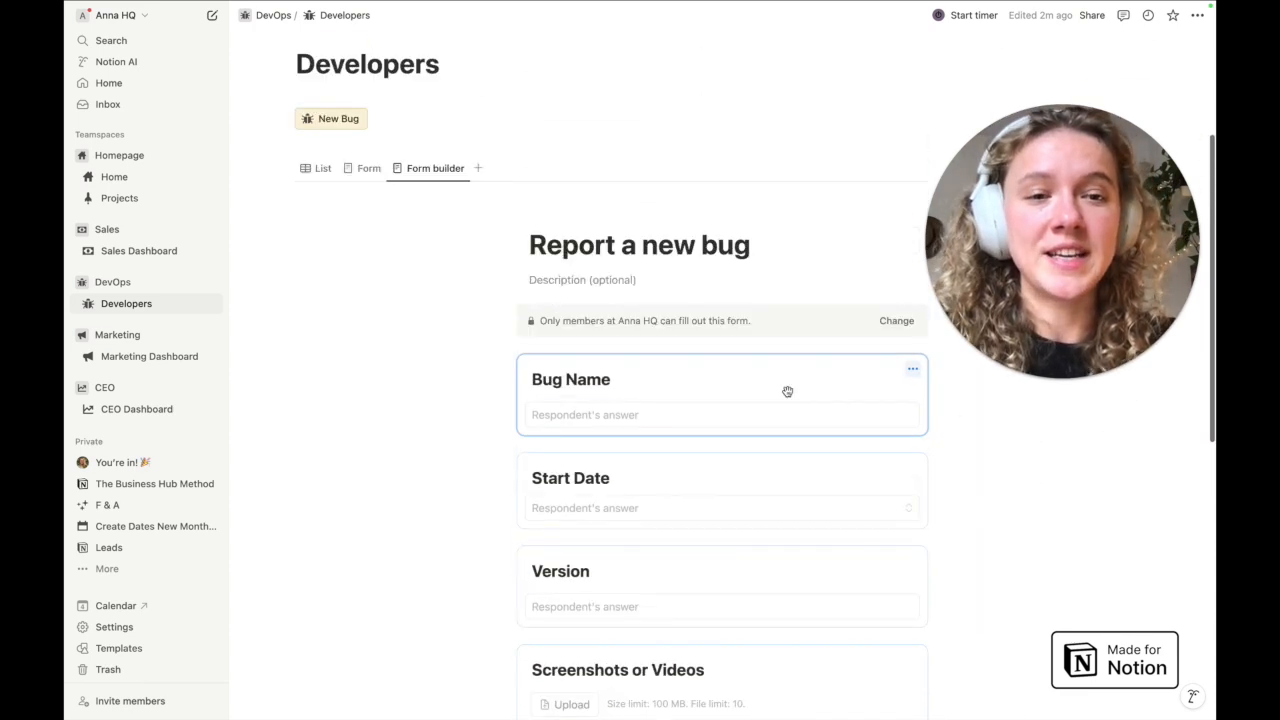
scroll(787, 391, "up", 2)
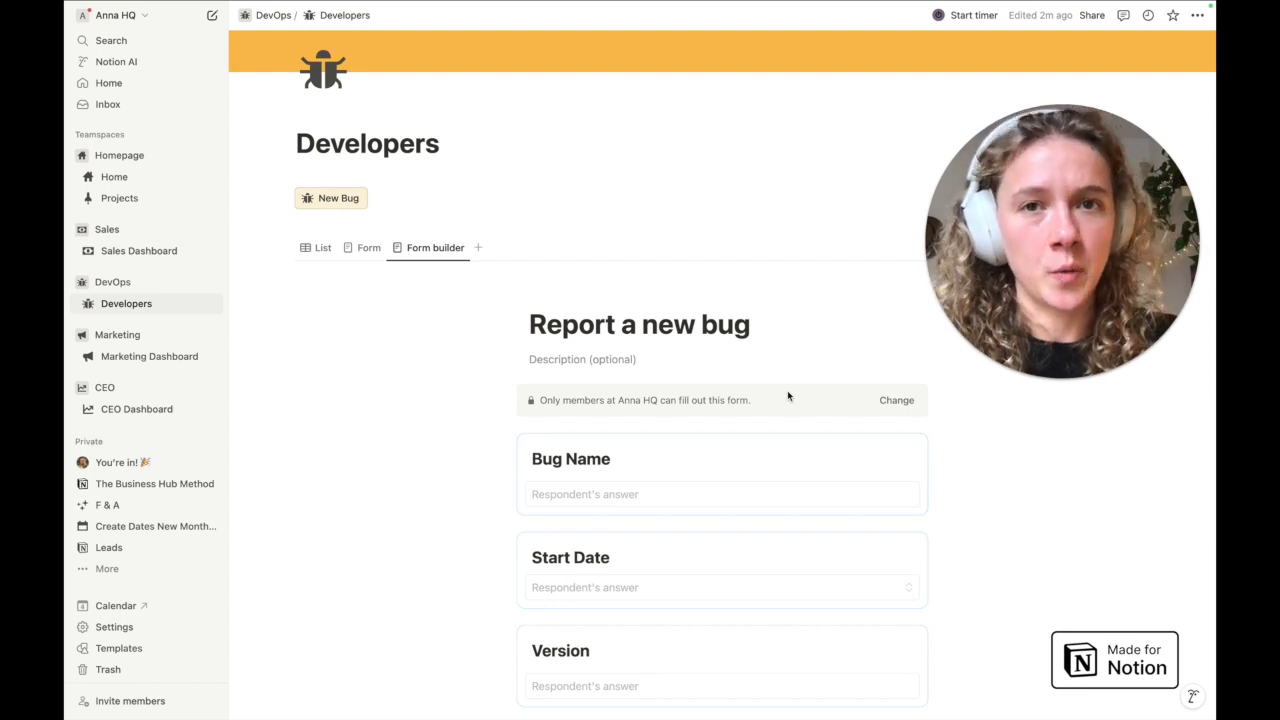
left_click_drag(1023, 211, 231, 485)
scroll(994, 391, "down", 1)
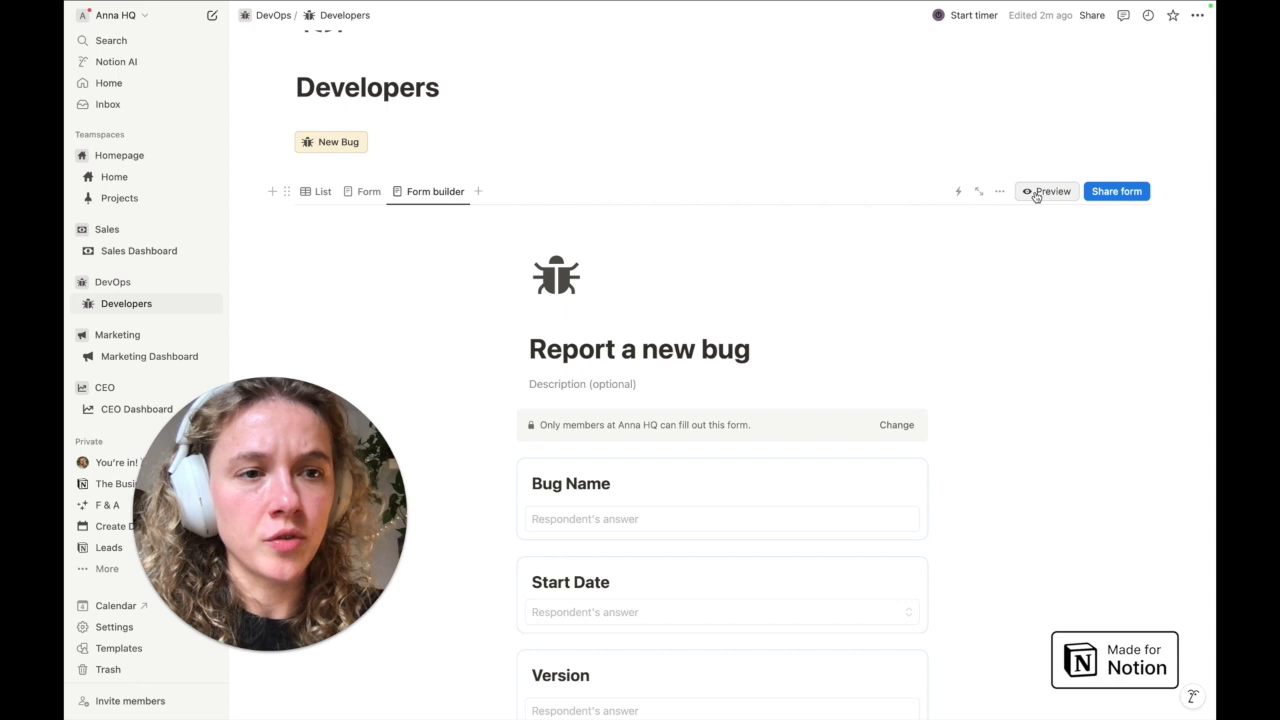
left_click(1047, 191)
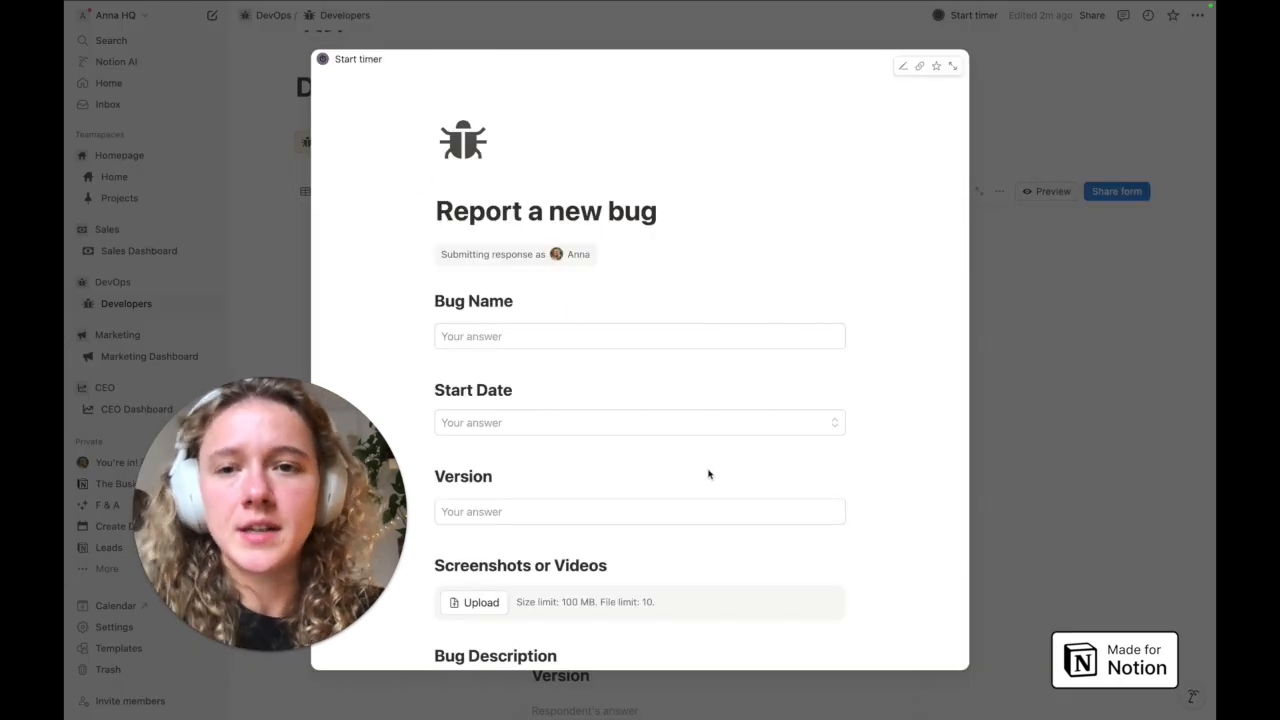
scroll(708, 474, "down", 5)
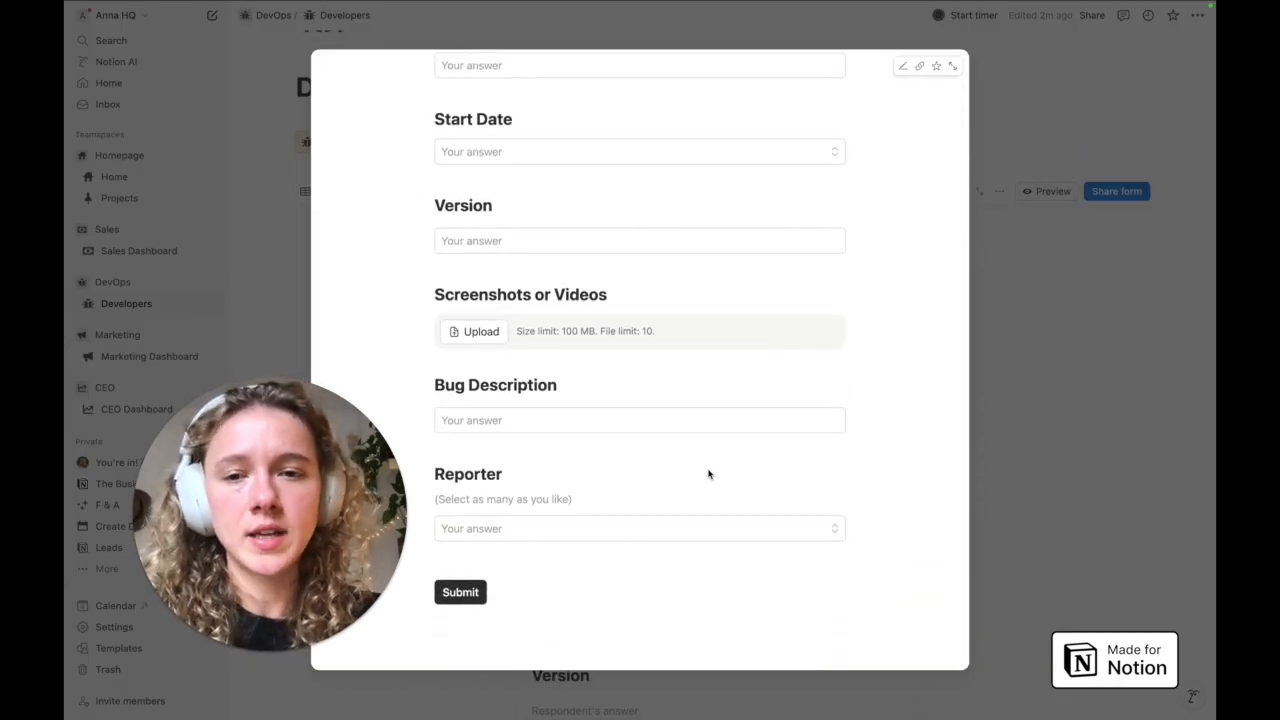
scroll(708, 474, "up", 3)
scroll(708, 474, "up", 1)
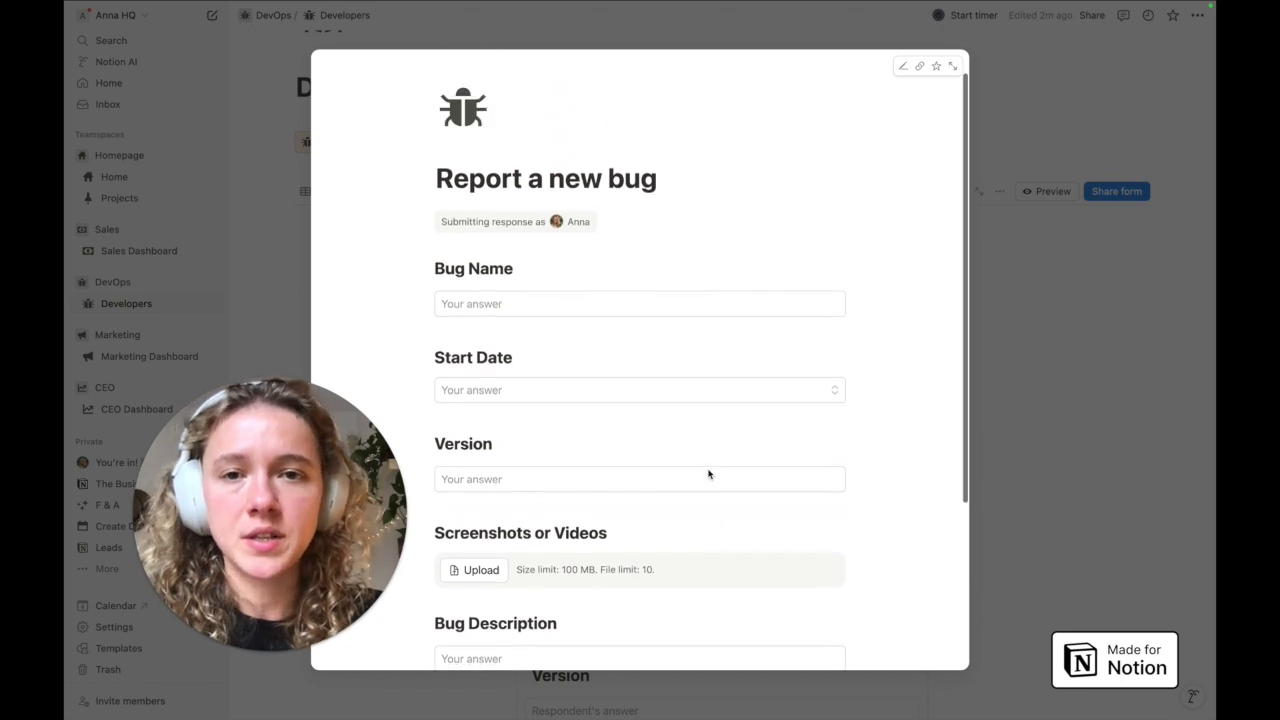
left_click(1058, 275)
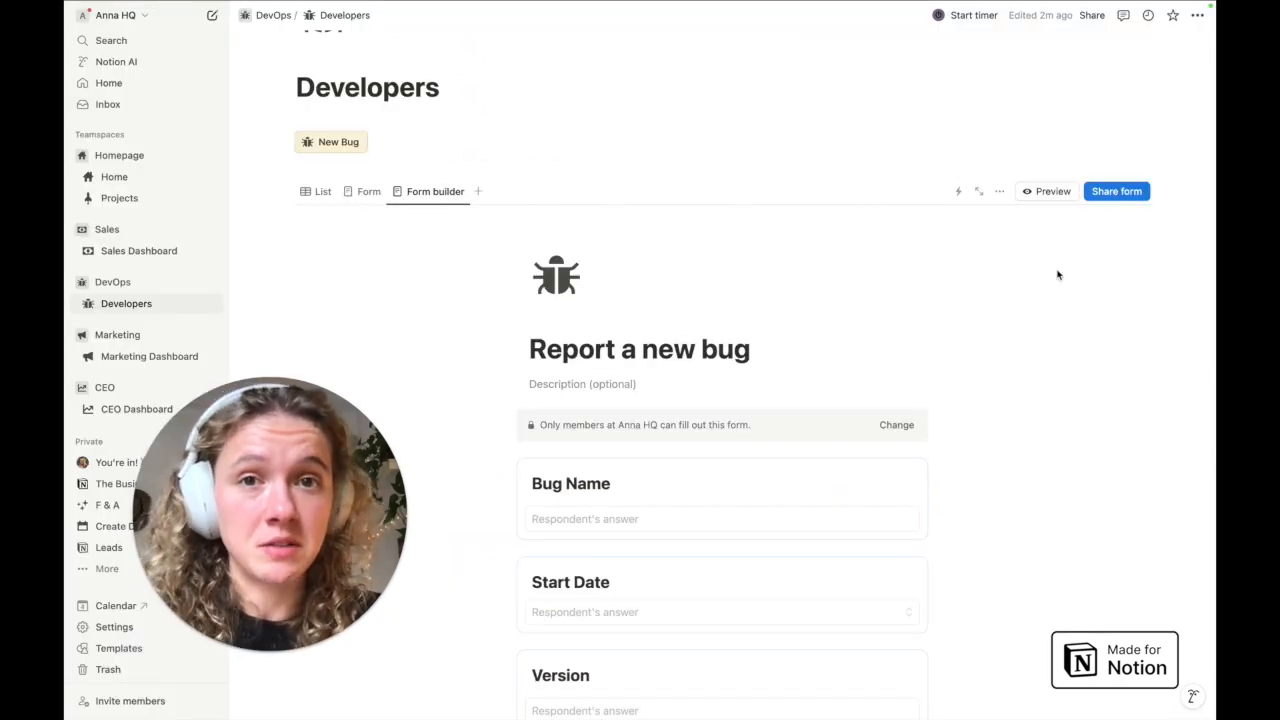
Step: Open the form's sharing settings and show the access choices for who can fill it out
left_click(1120, 194)
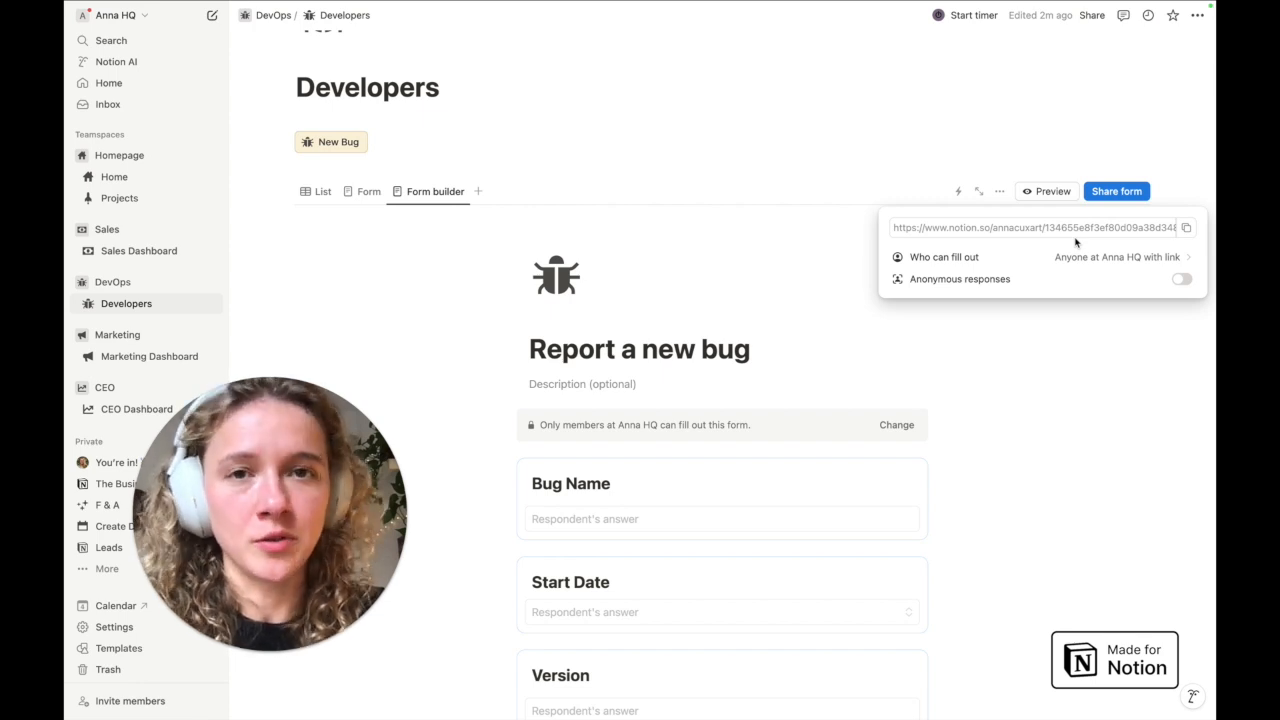
left_click(1128, 258)
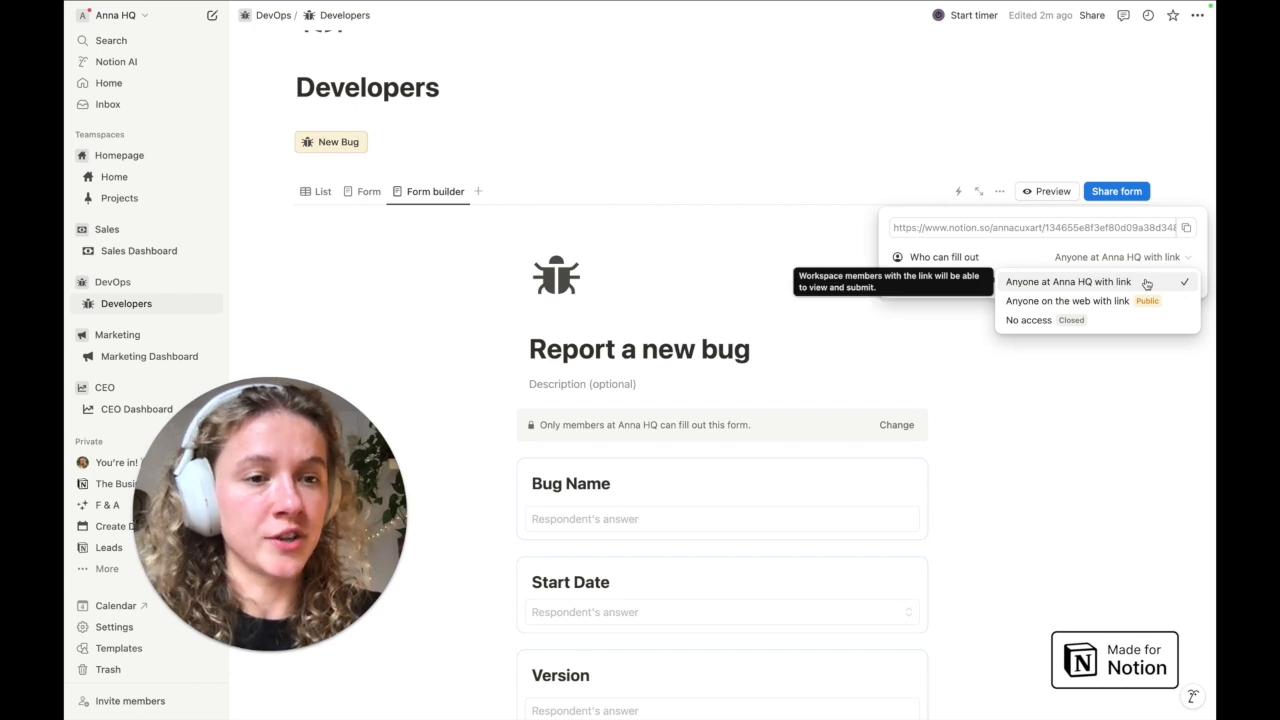